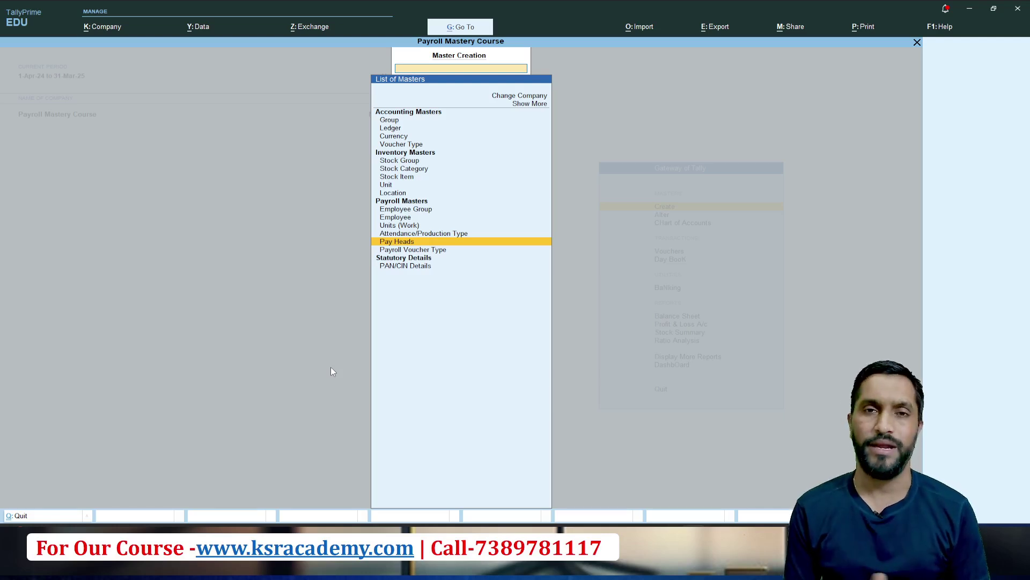
Step: Start a pay head named Basic Salary with type Earnings for Employees, income type Fixed, under Indirect Expenses
key("Return")
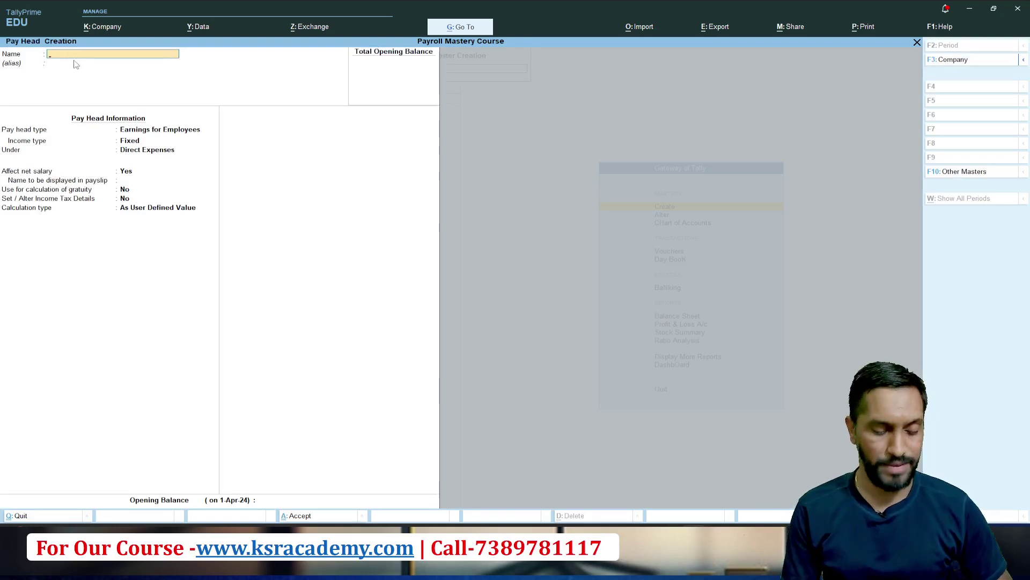
type("Basic Salary")
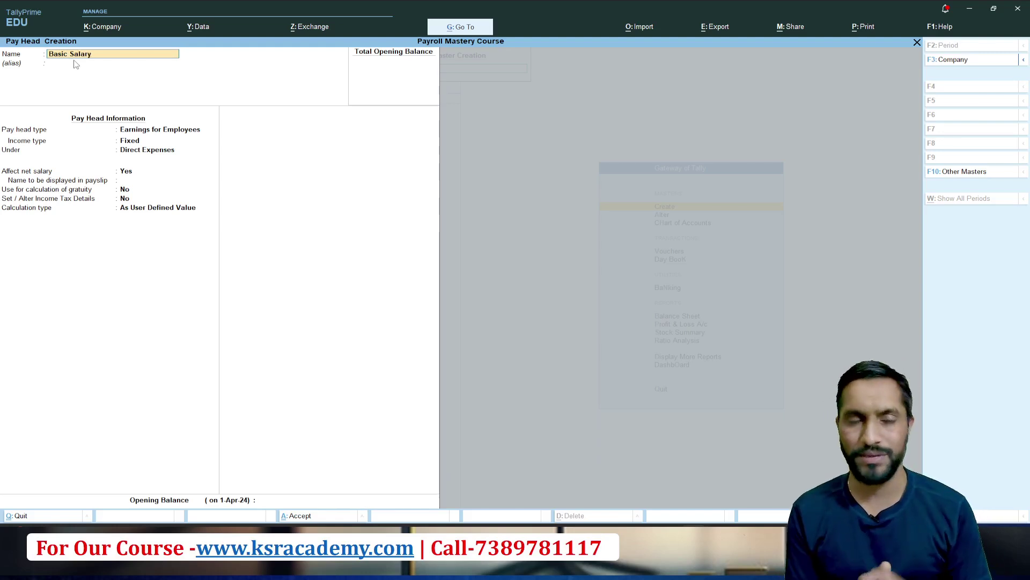
key("Return")
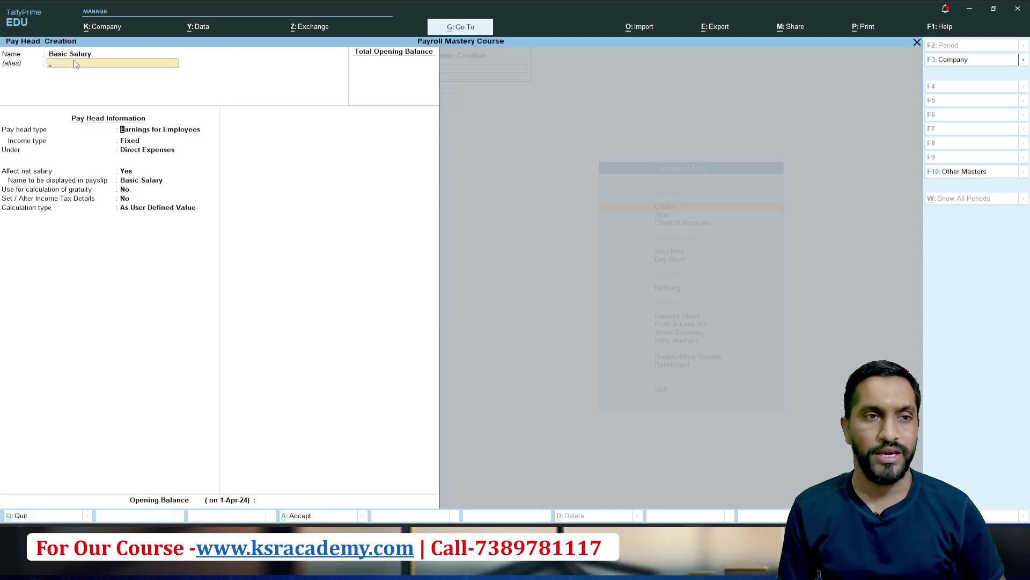
key("Return")
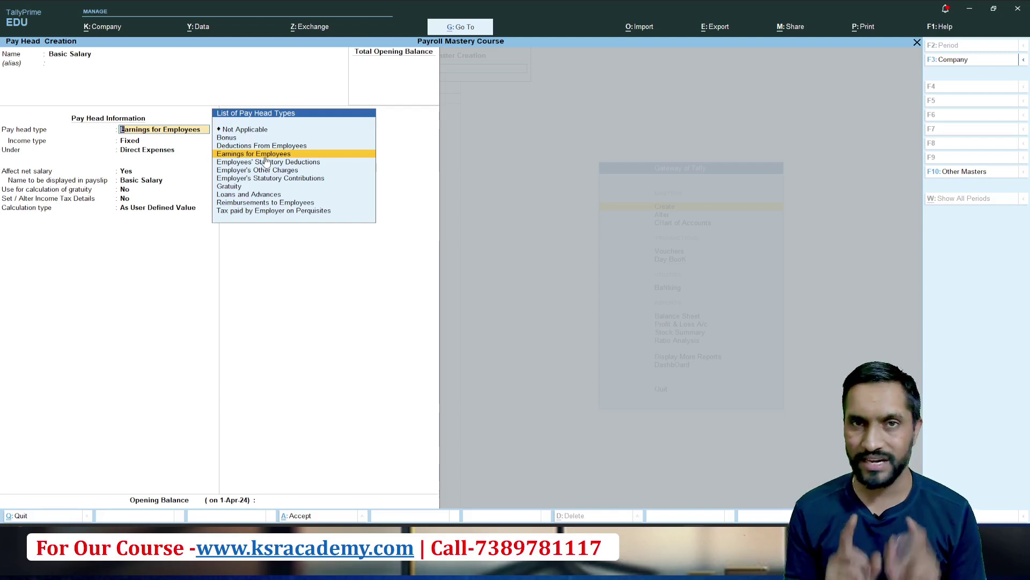
key("Return")
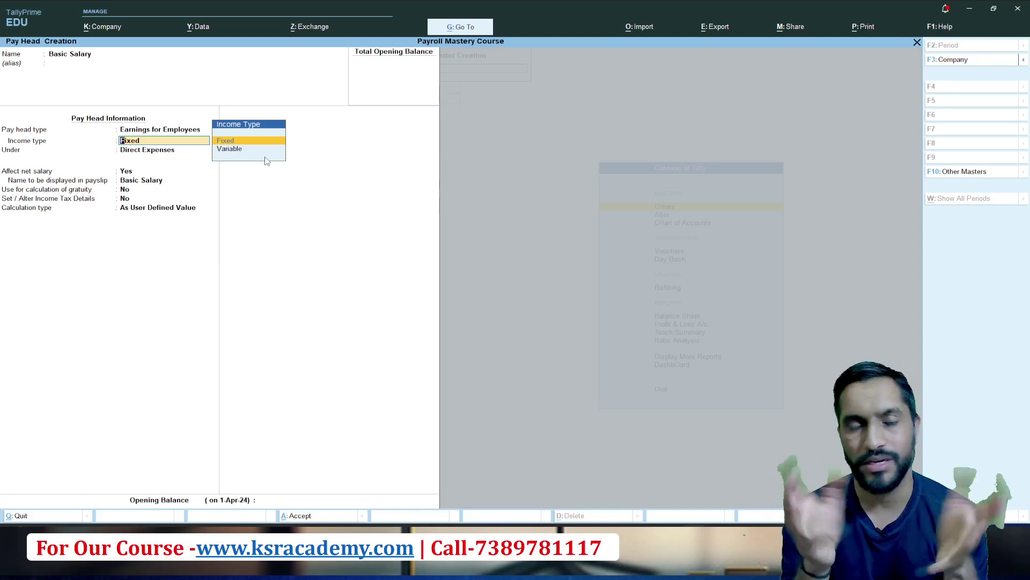
key("Return")
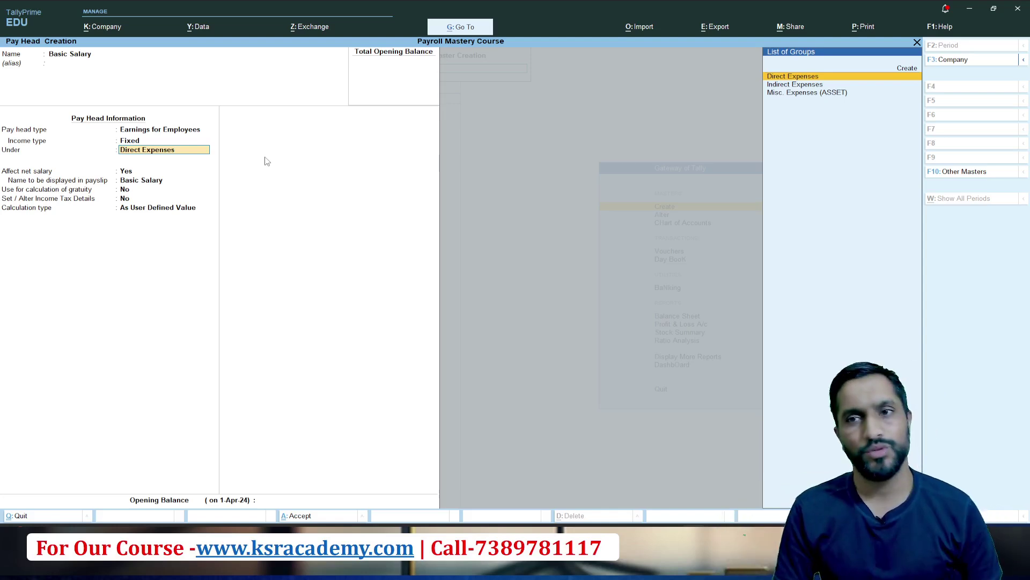
key("Down")
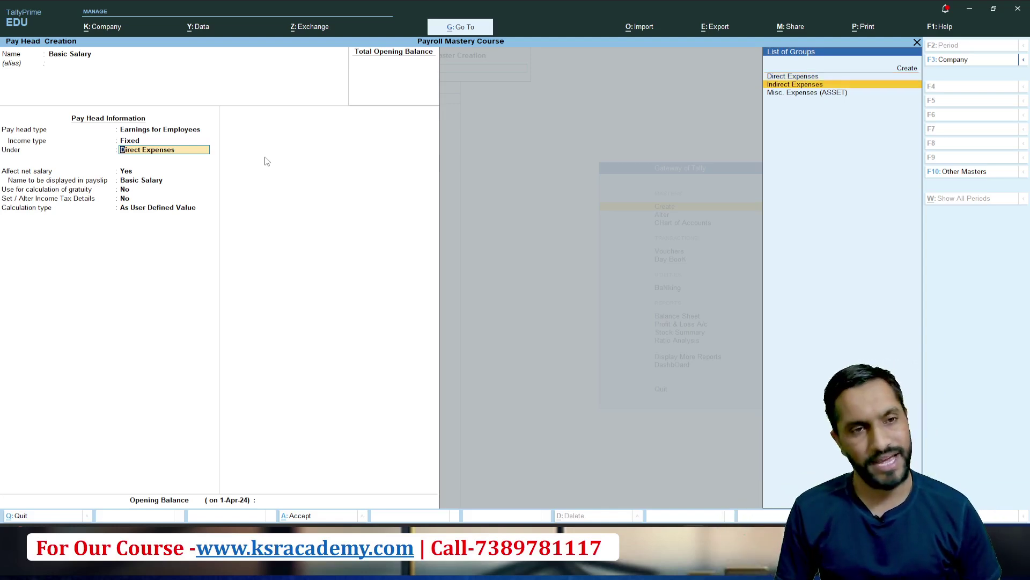
key("Return")
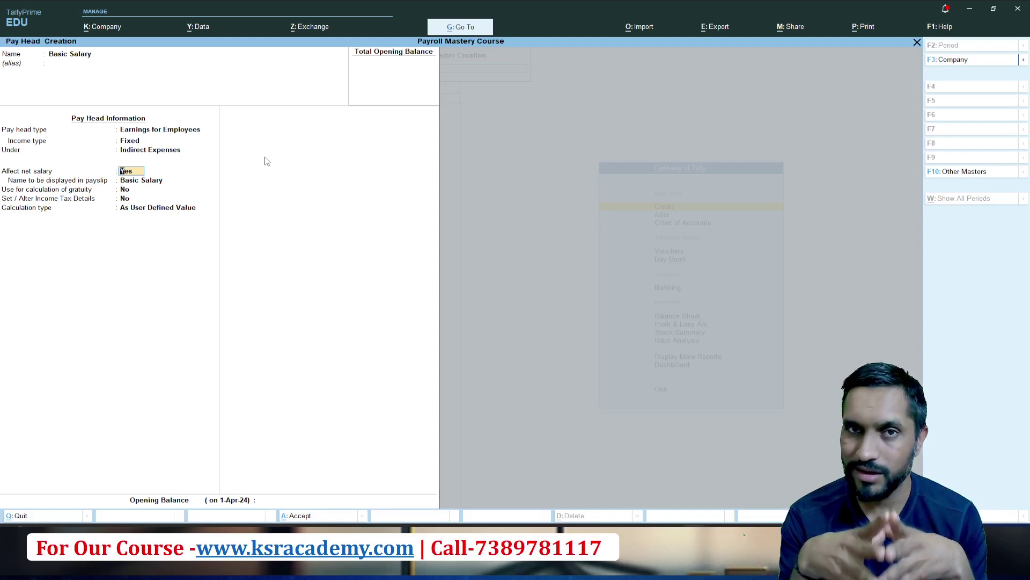
Step: Keep Basic Salary affecting net salary under its own payslip name, and set its use for gratuity calculation to Yes
key("Return")
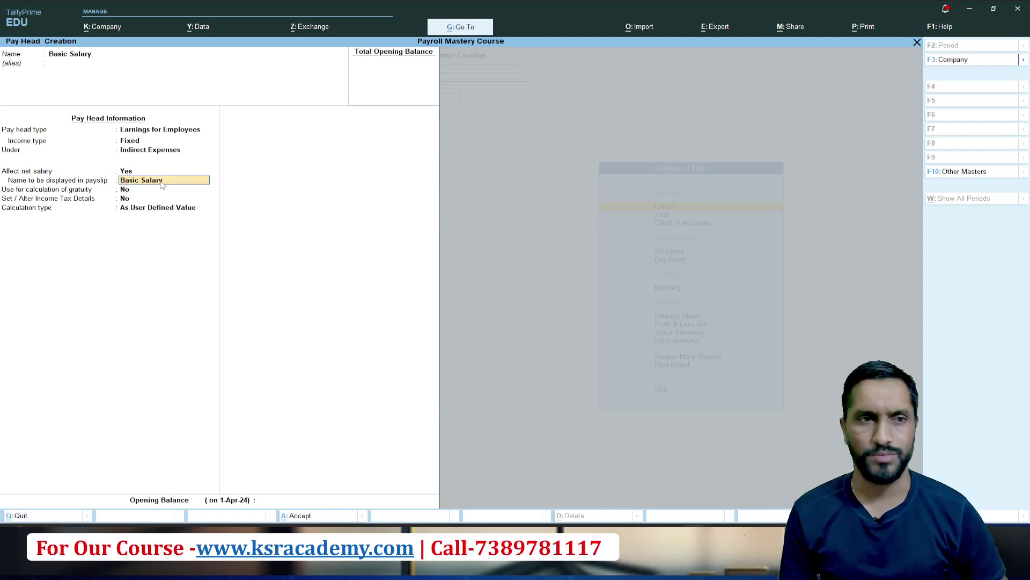
key("Return")
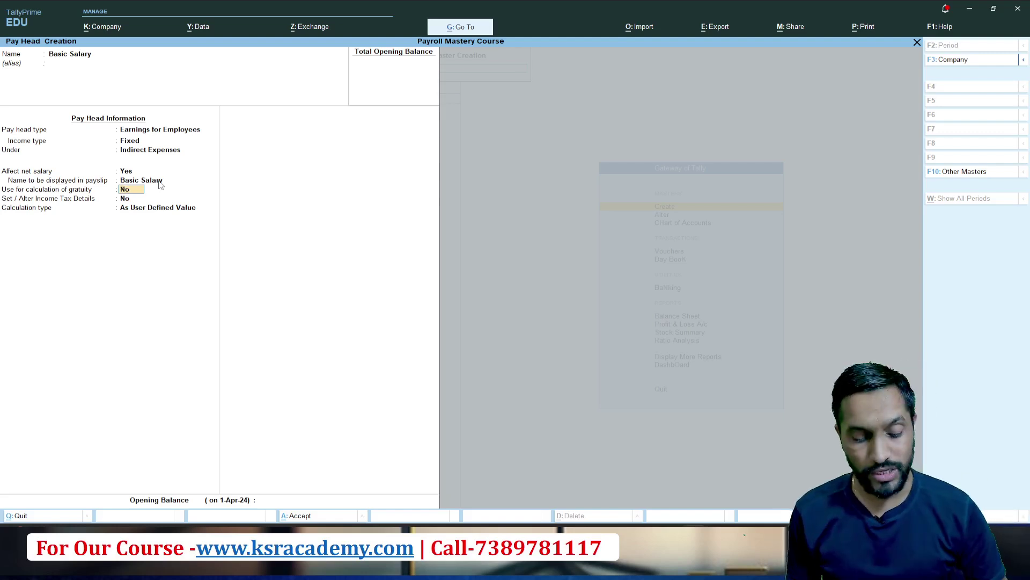
type("y")
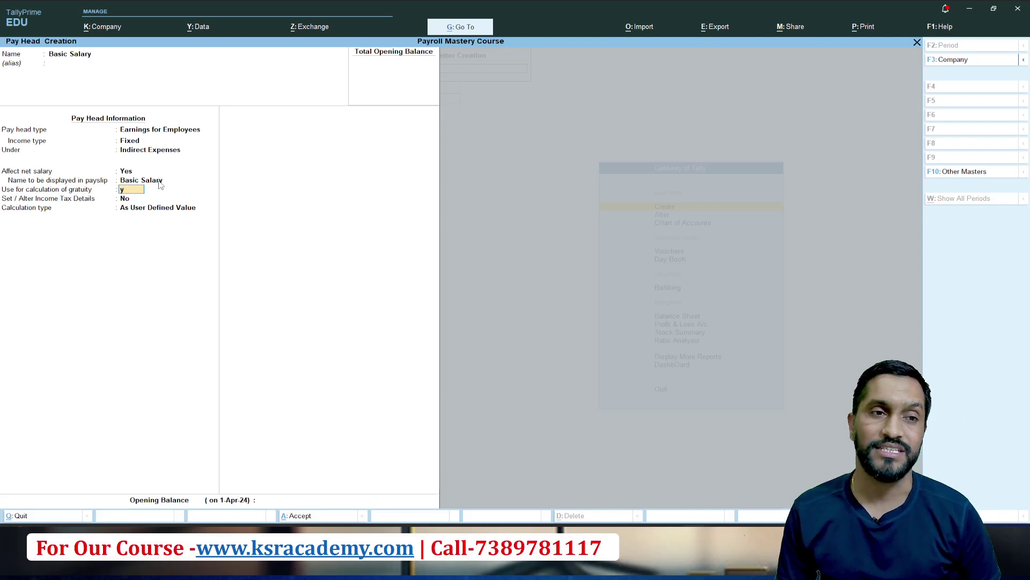
key("Return")
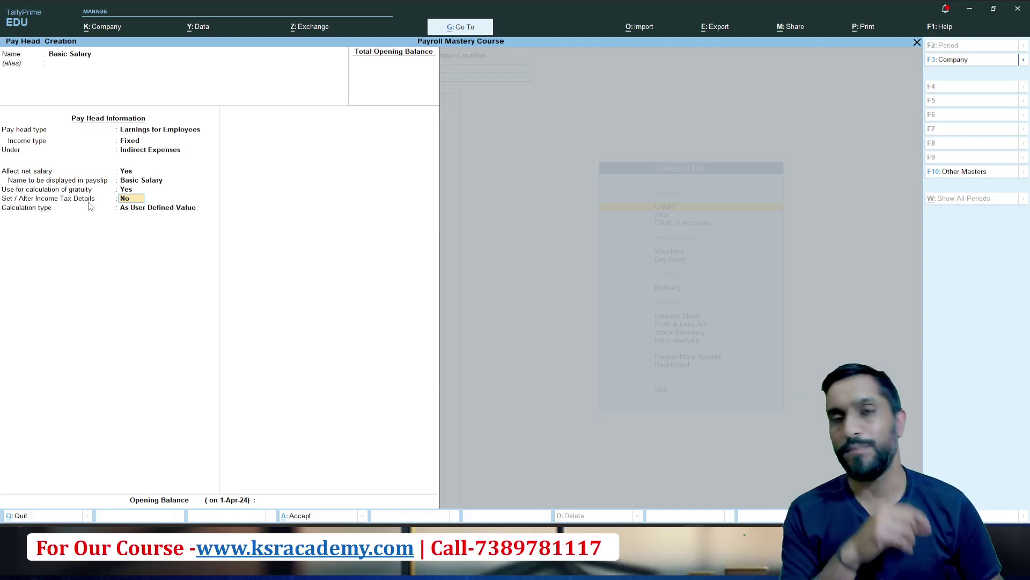
Step: Enable income tax details for Basic Salary with component Basic Salary, basis On Projected Value and TDS deduction across periods set to Yes
type("y")
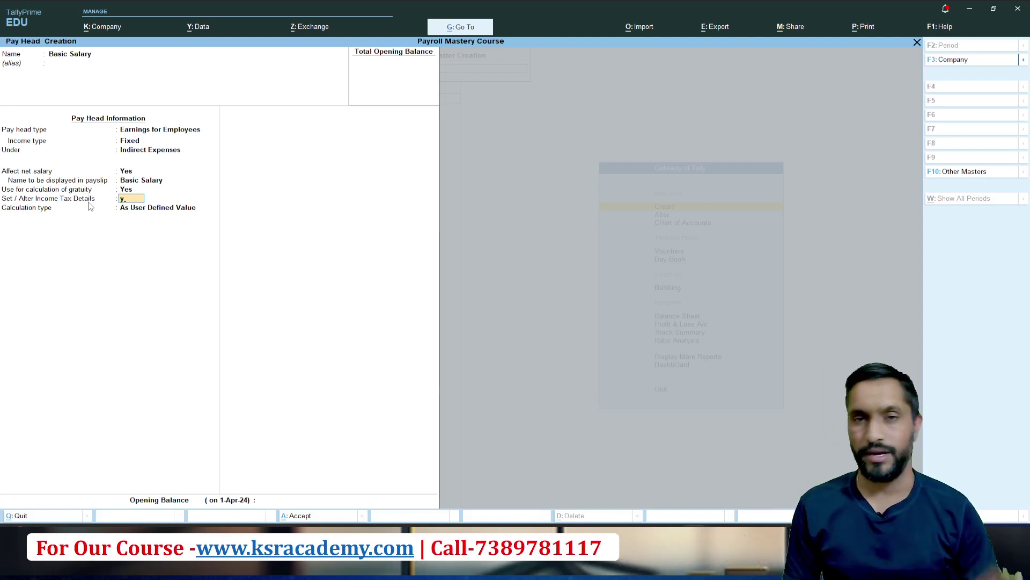
key("Return")
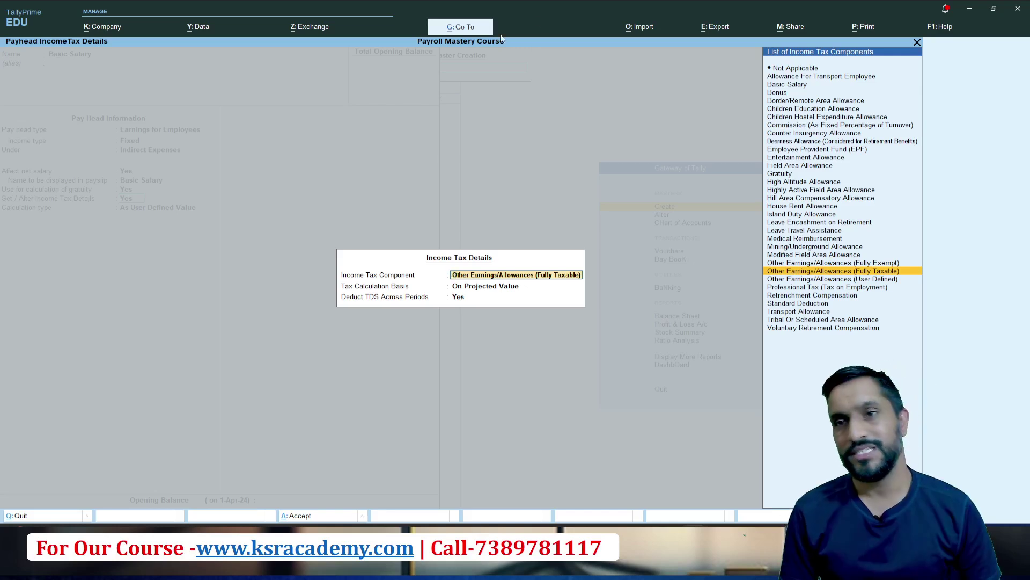
left_click(785, 85)
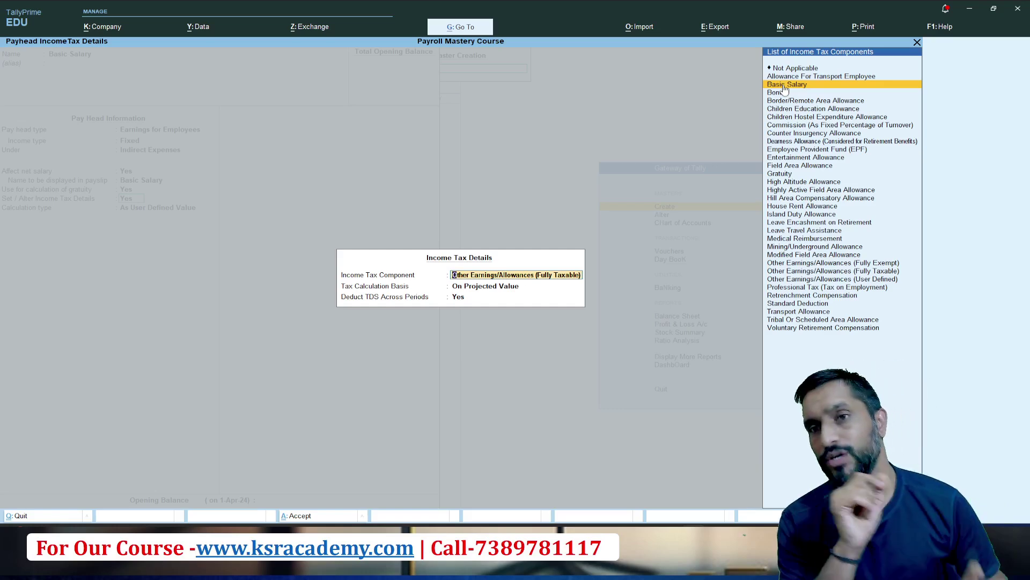
left_click(785, 85)
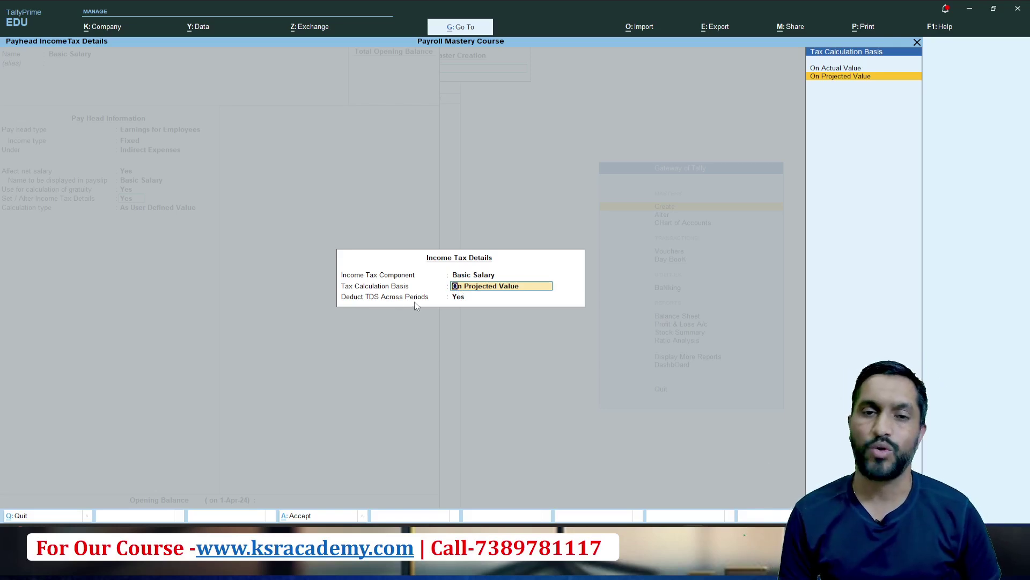
key("Return")
key("Return")
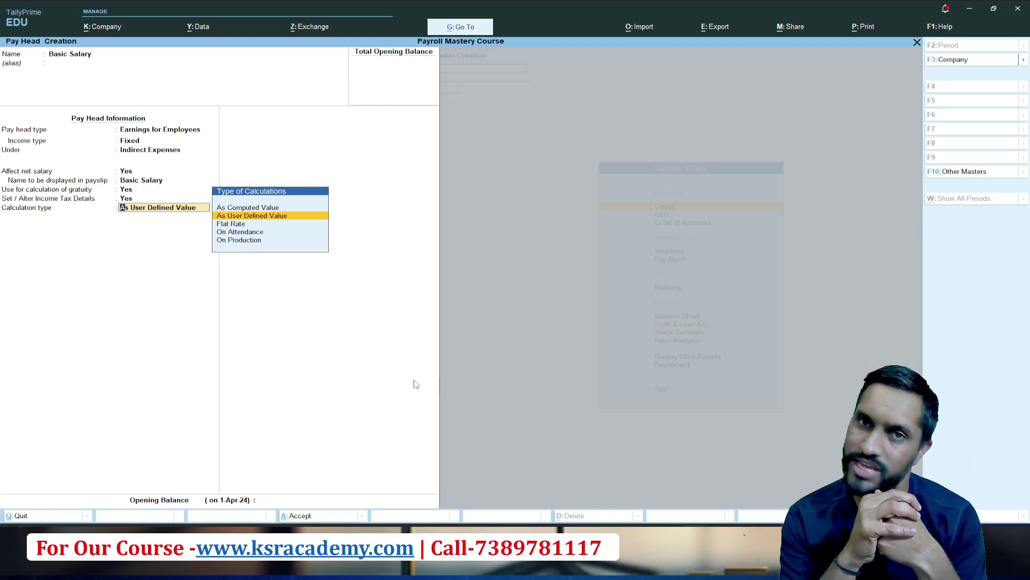
Step: Set the calculation type to On Attendance, with attendance/leave with pay Not Applicable and leave without pay Absent
key("Down")
key("Down")
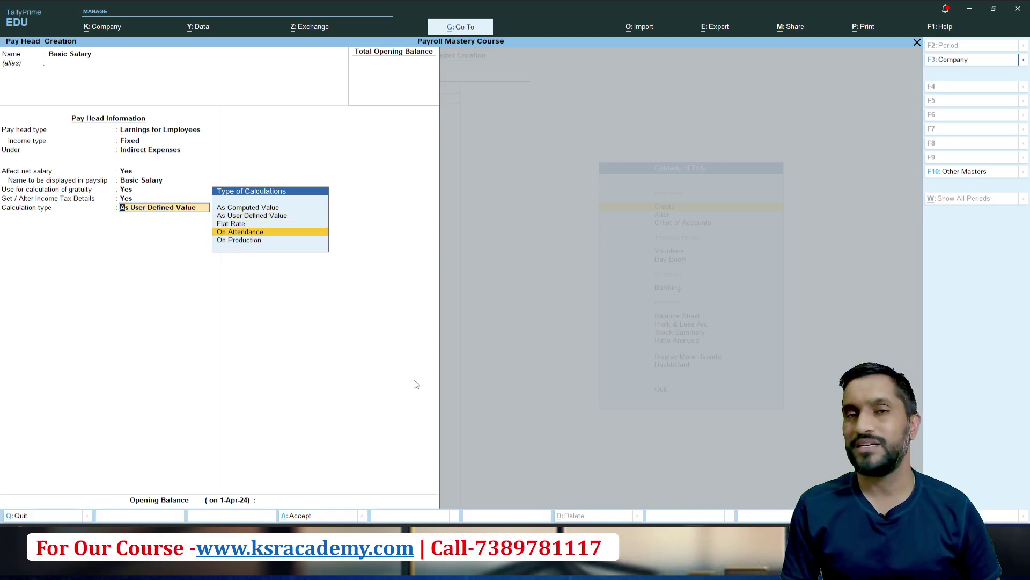
key("Return")
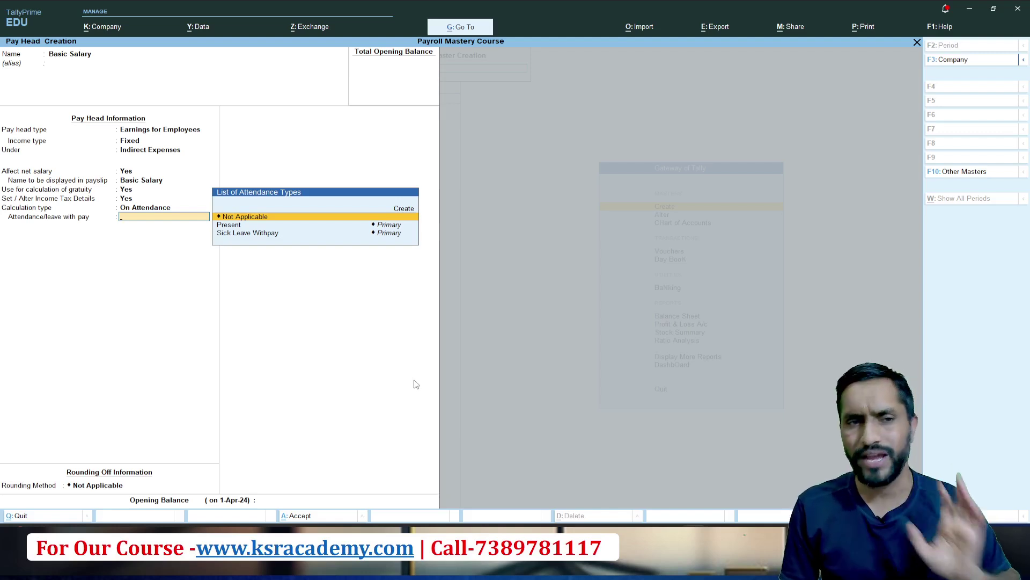
key("Return")
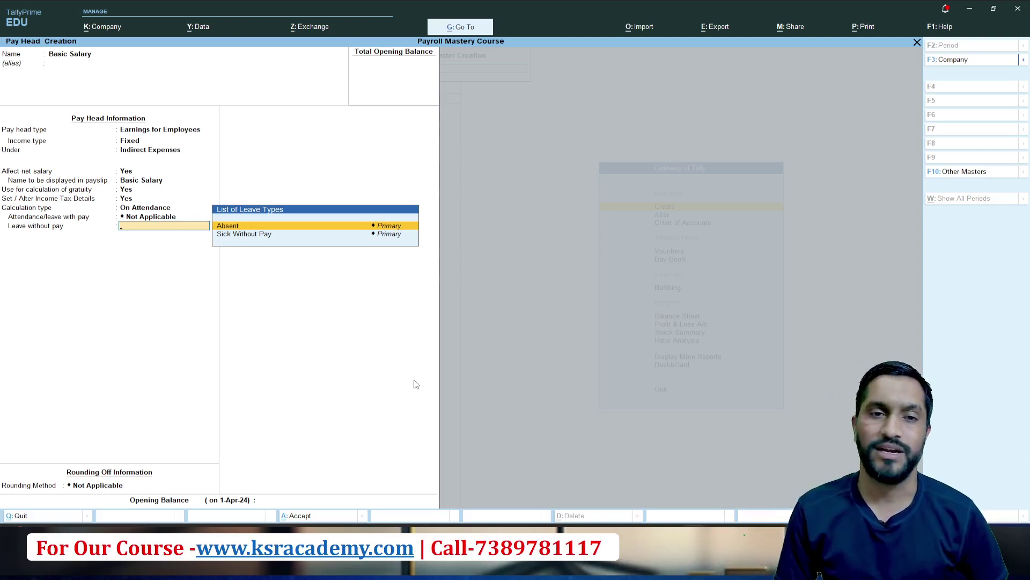
key("Return")
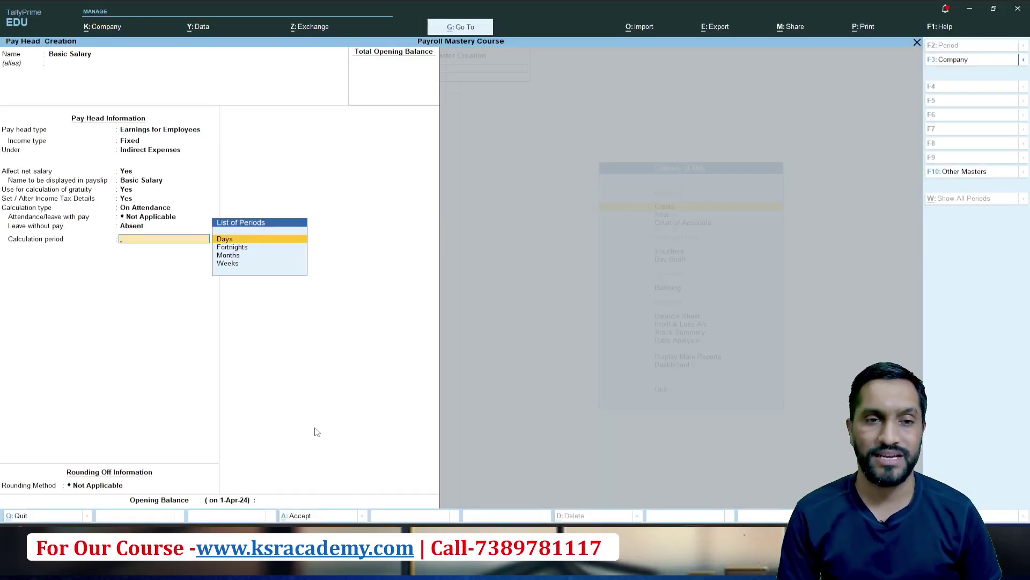
Step: Set the Basic Salary calculation period to Months and the per-day basis of calculation to As per Calendar Period
key("Down")
key("Down")
key("Down")
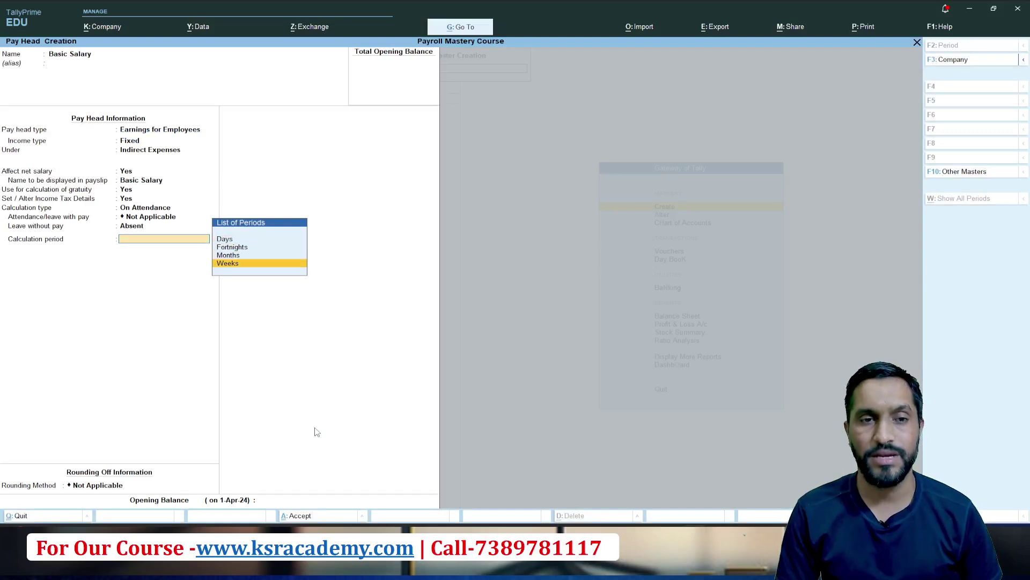
key("Up")
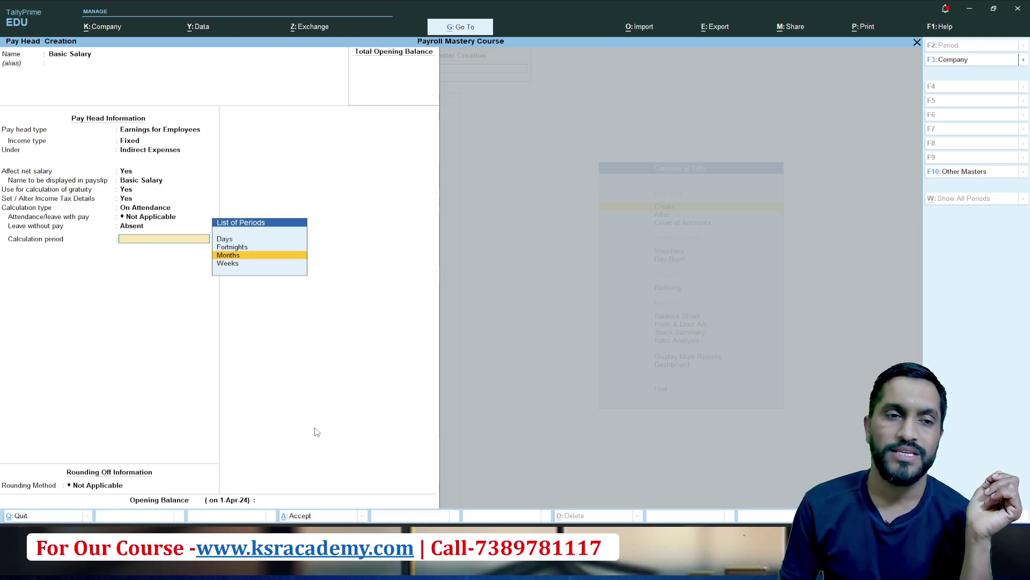
key("Return")
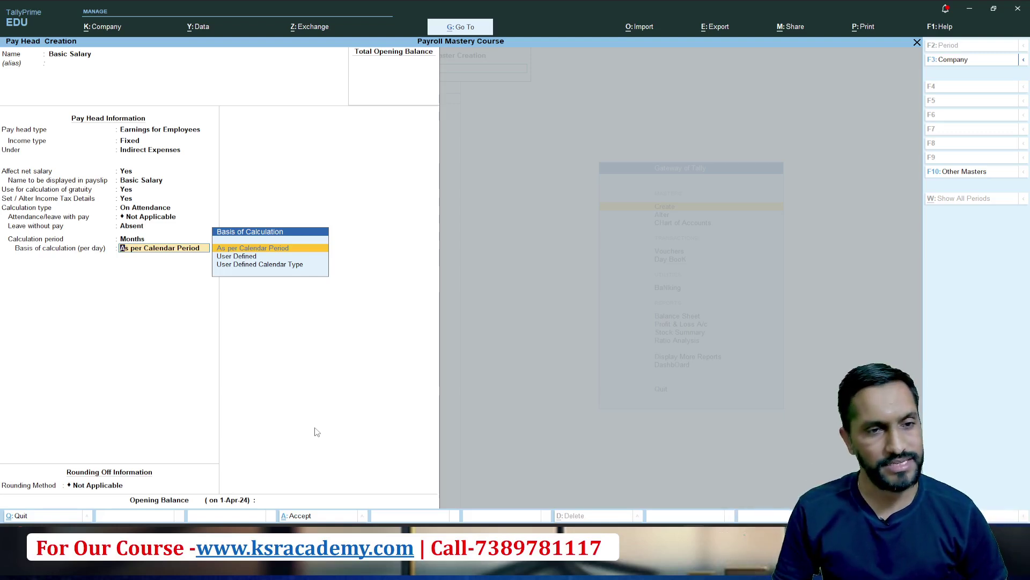
key("Return")
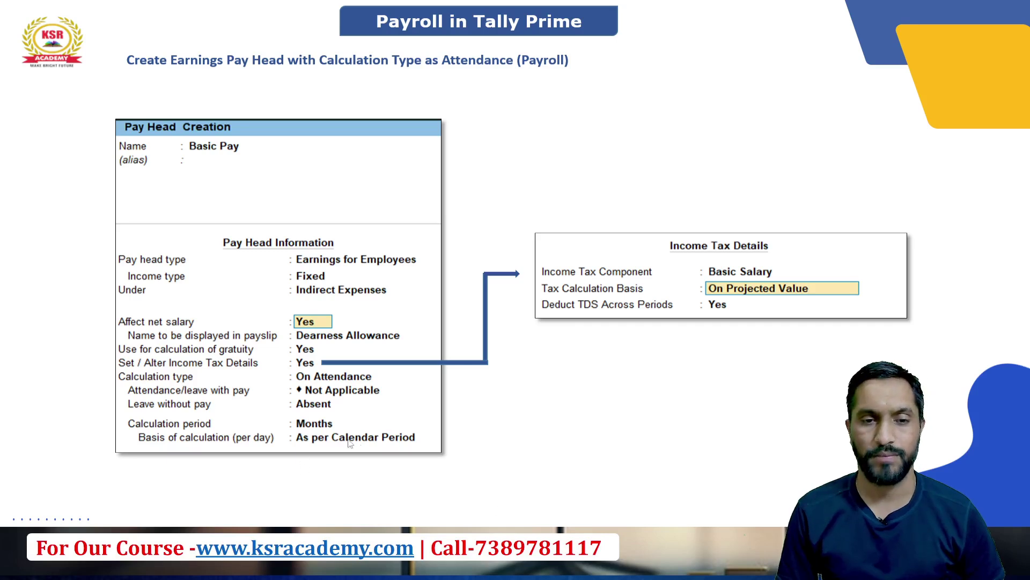
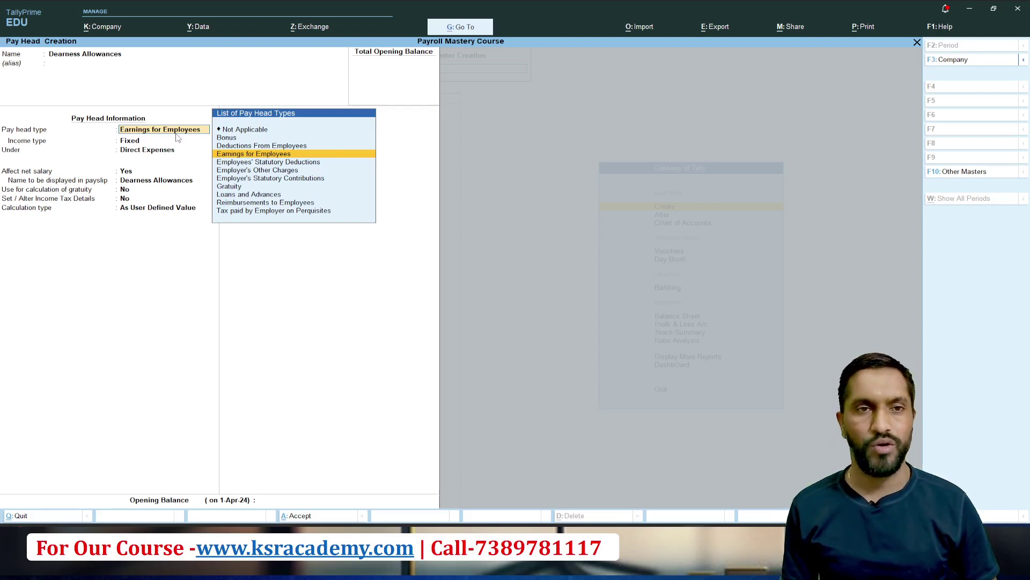
Step: Set the Dearness Allowances pay head to type Earnings for Employees, income type Fixed, under Indirect Expenses
key("Return")
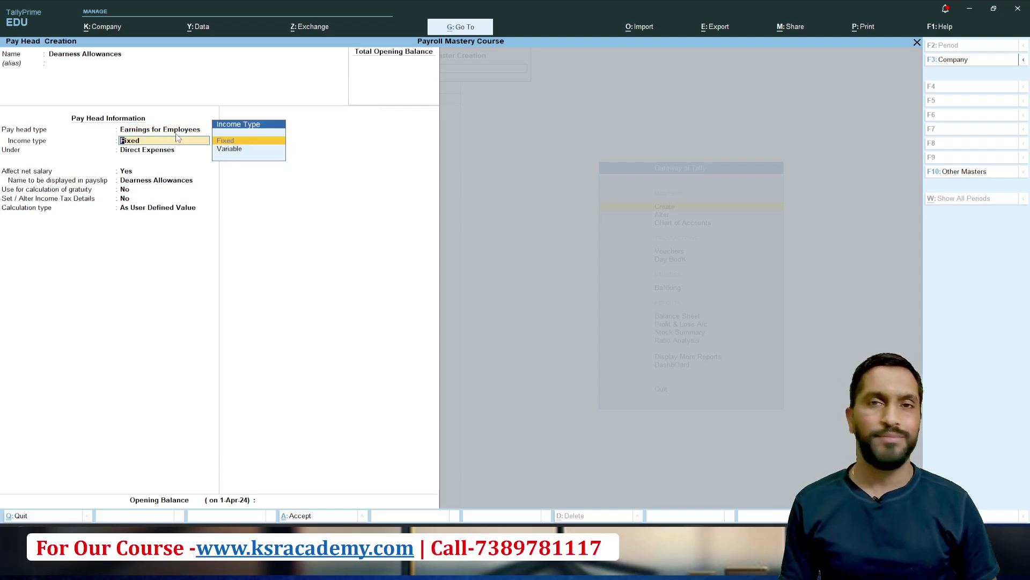
key("Return")
key("Down")
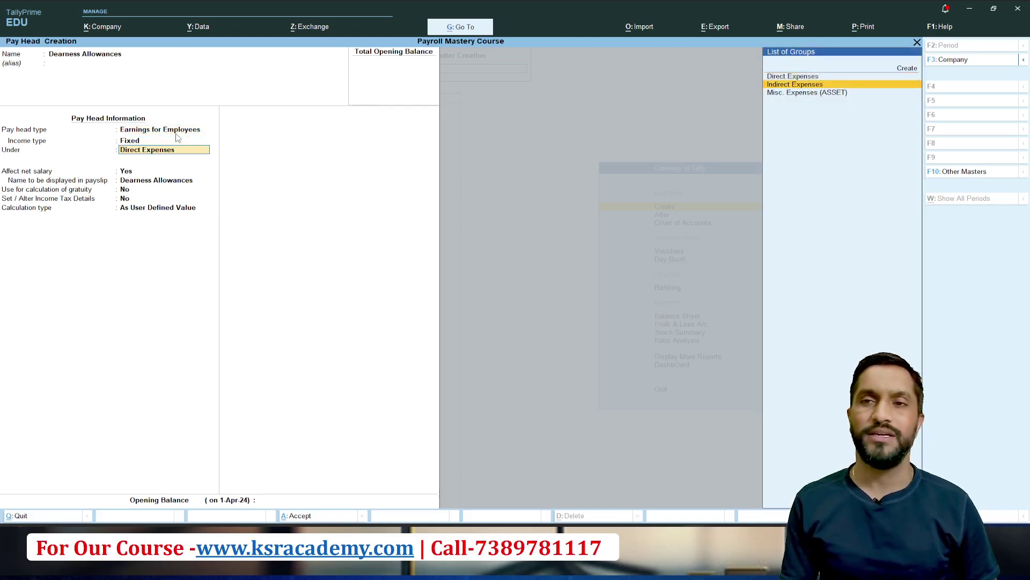
key("Return")
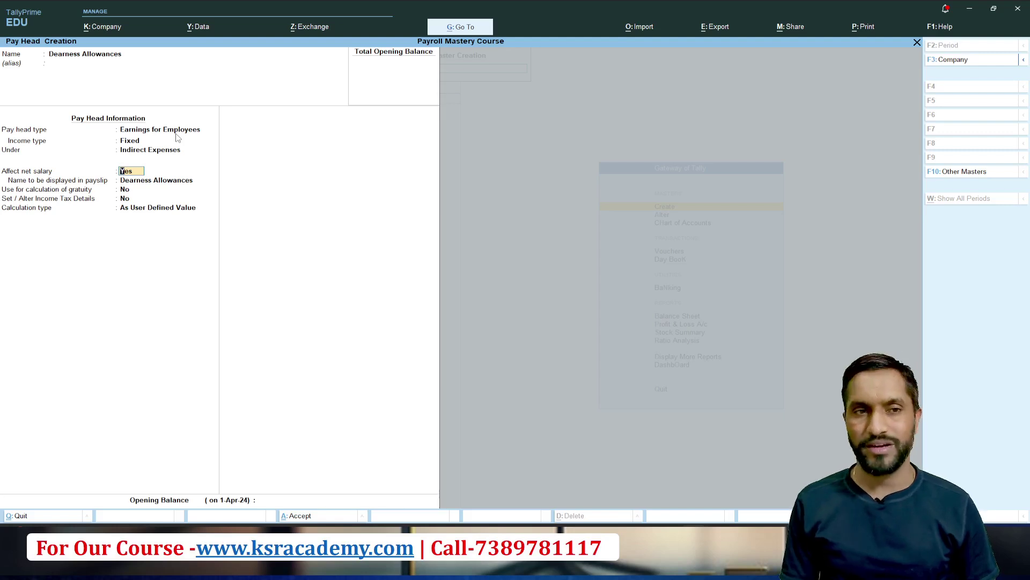
Step: Keep Dearness Allowances affecting net salary under its own payslip name, and set its use for gratuity calculation to Yes
key("Return")
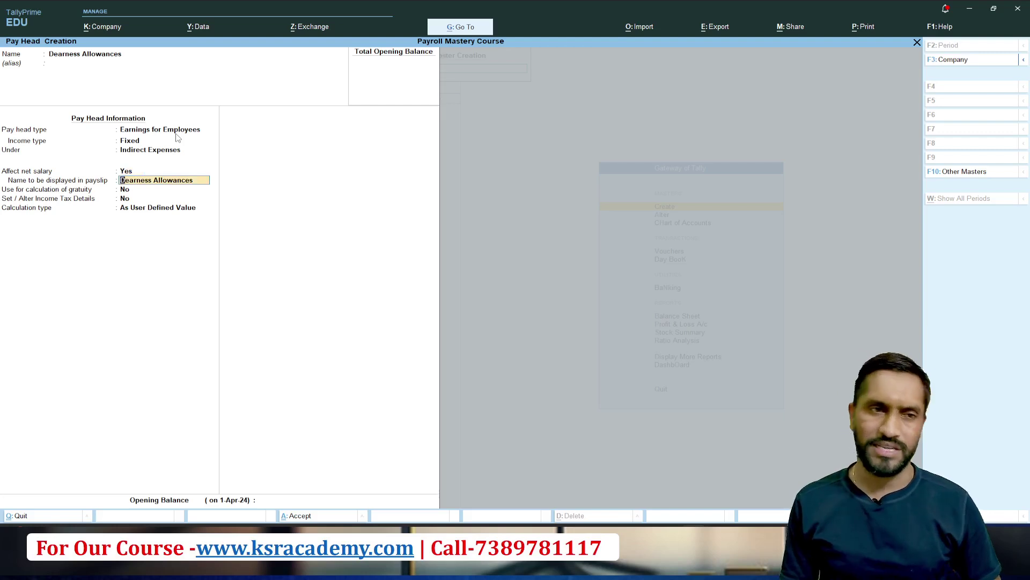
key("Return")
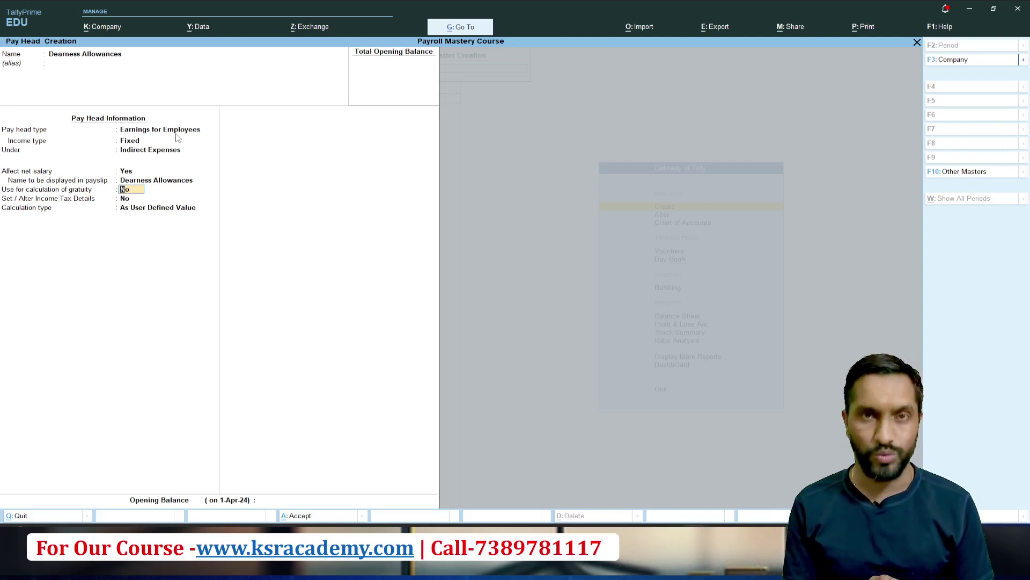
type("y")
key("Return")
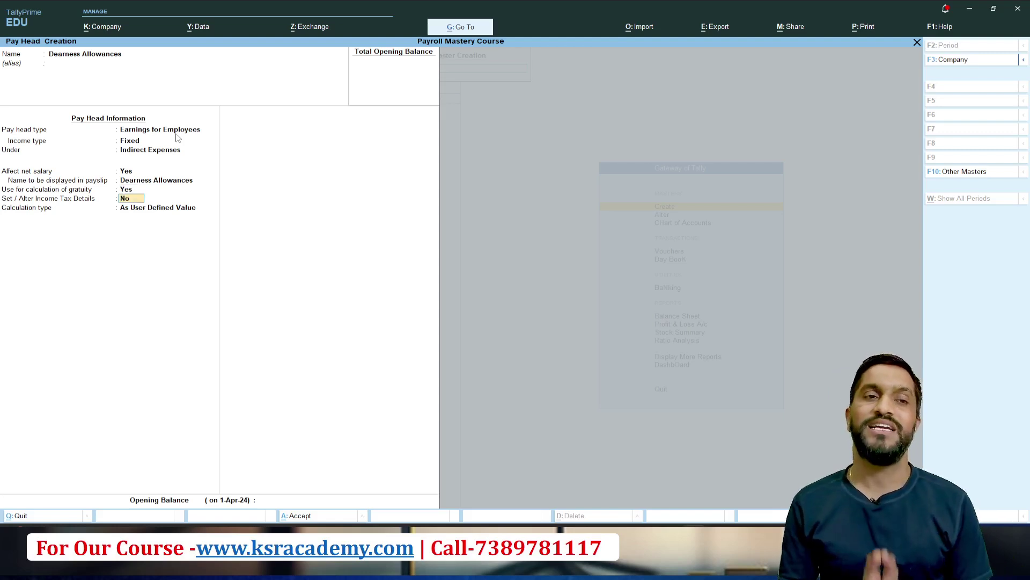
Step: Enable income tax details for Dearness Allowances, using Other Earnings/Allowances (Fully Taxable), On Projected Value, and TDS deducted across periods
type("y")
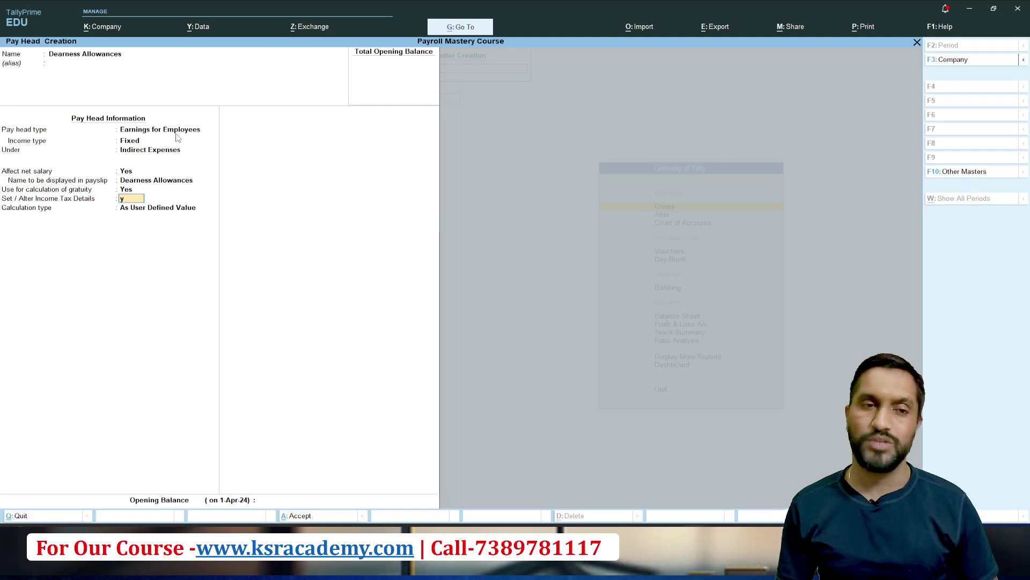
key("Return")
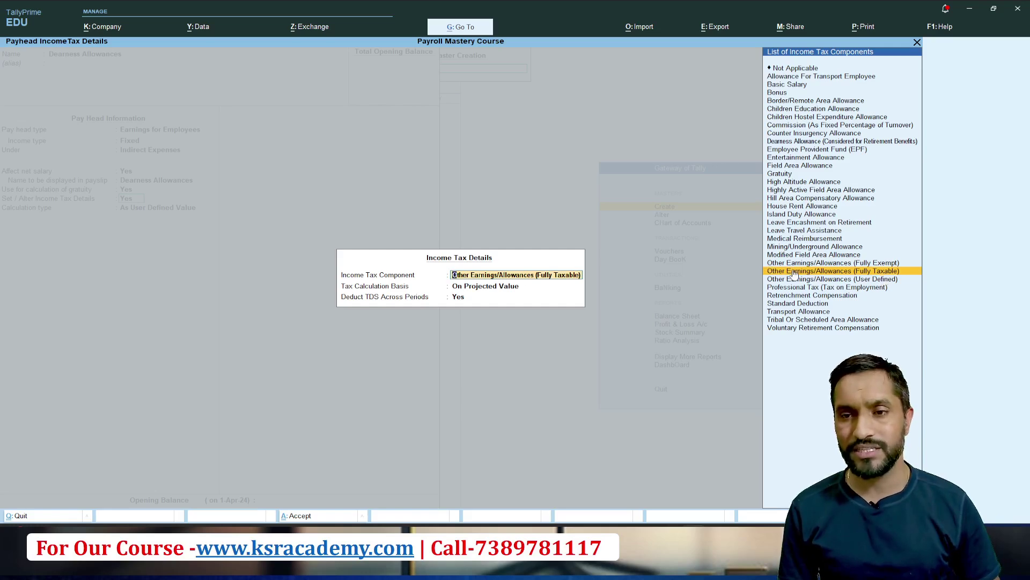
left_click(839, 273)
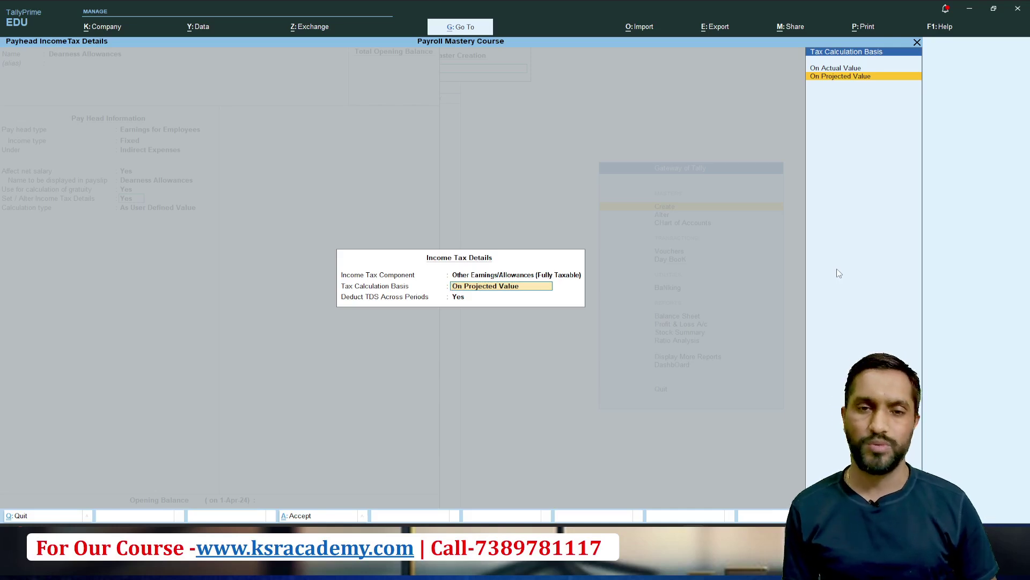
key("Return")
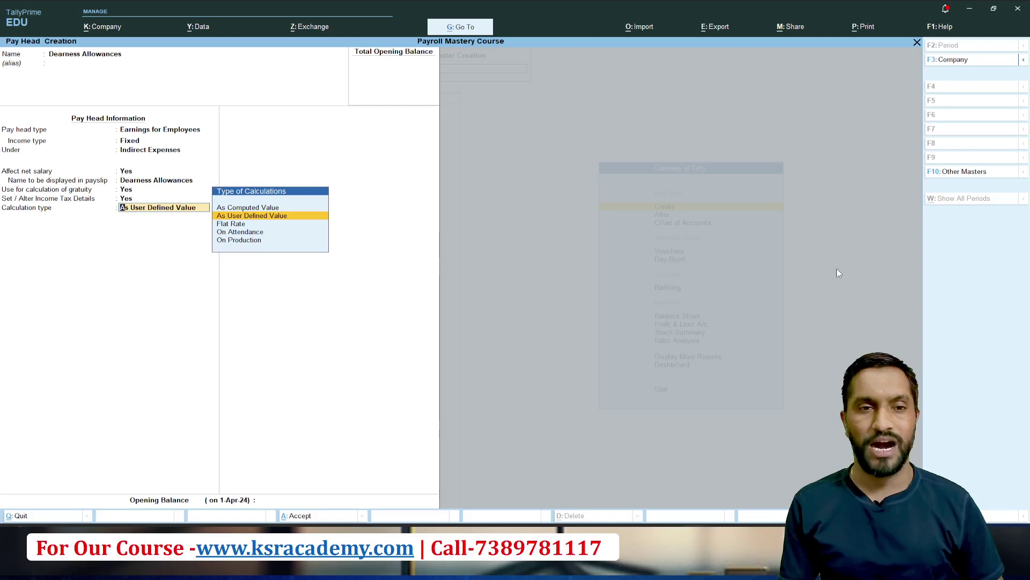
Step: Set the Dearness Allowances calculation type to As Computed Value, with period Months and Normal Rounding without a limit
key("Up")
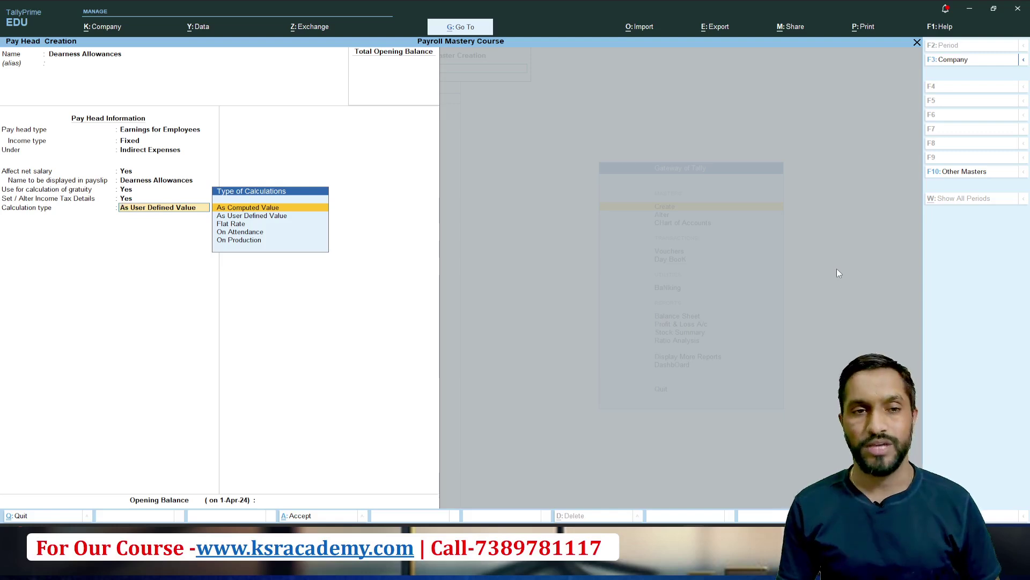
key("Return")
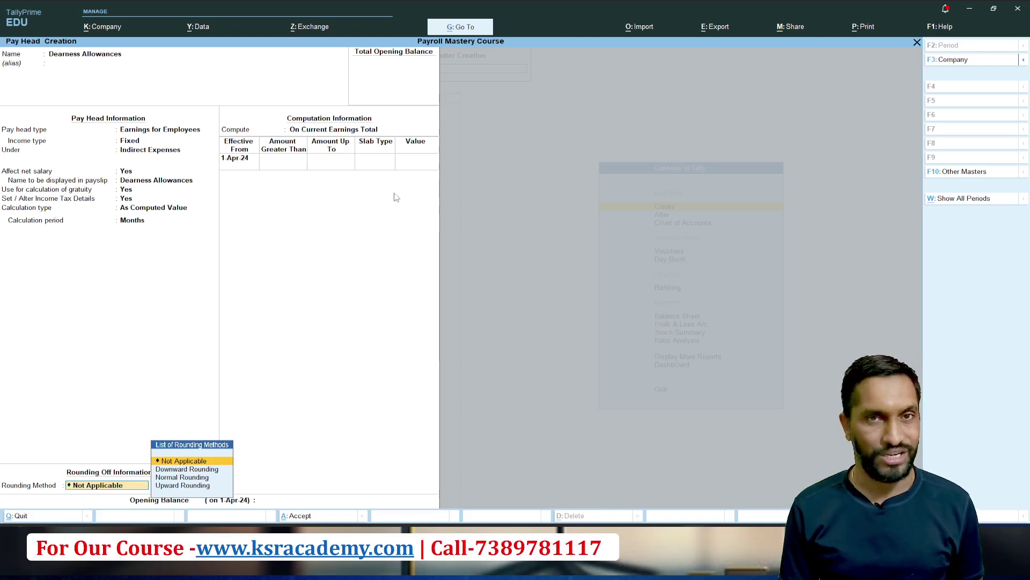
key("Down")
key("Down")
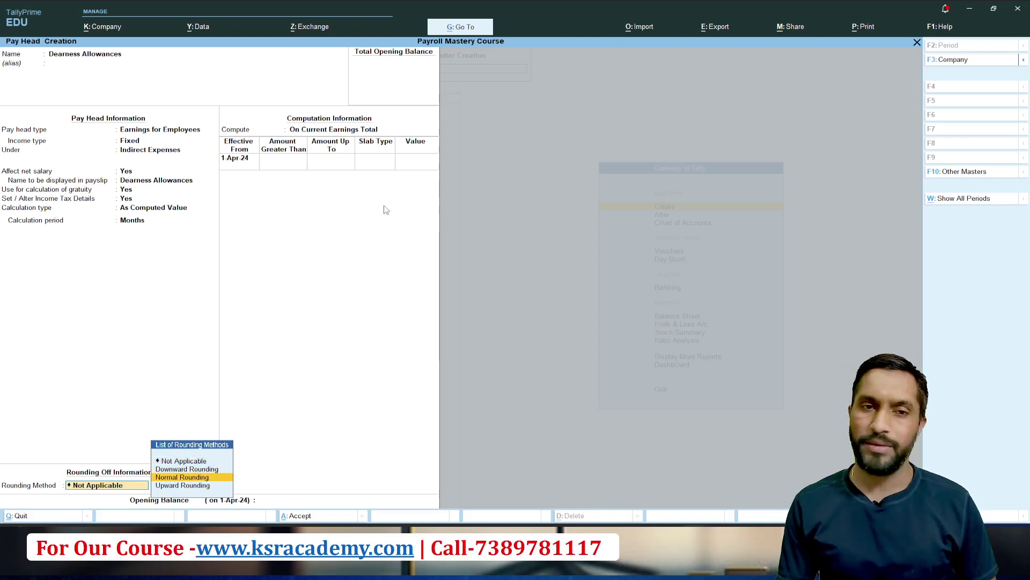
key("Return")
key("Return")
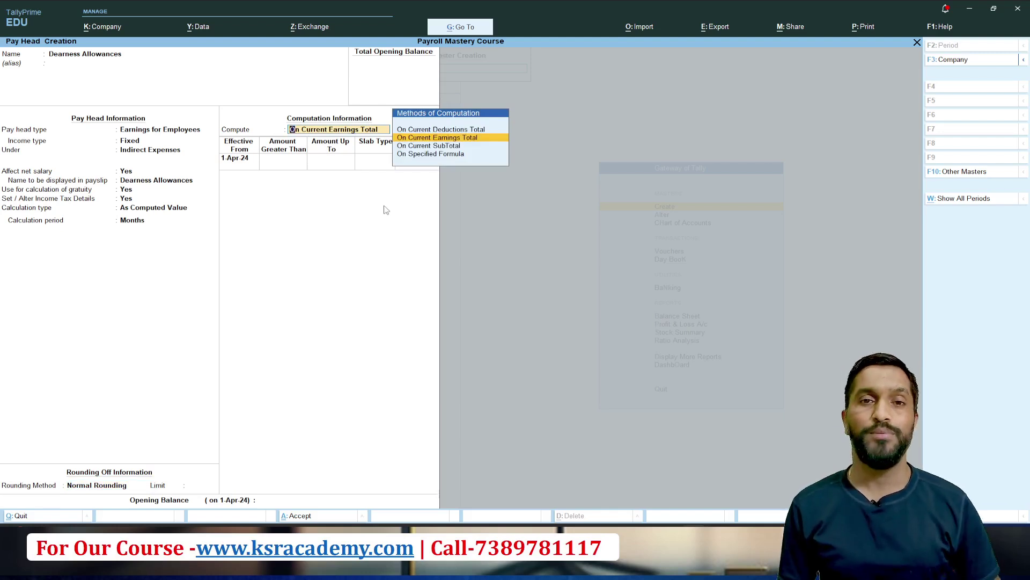
Step: Compute Dearness Allowances On Specified Formula, adding only the Basic Salary pay head to the formula
left_click(428, 156)
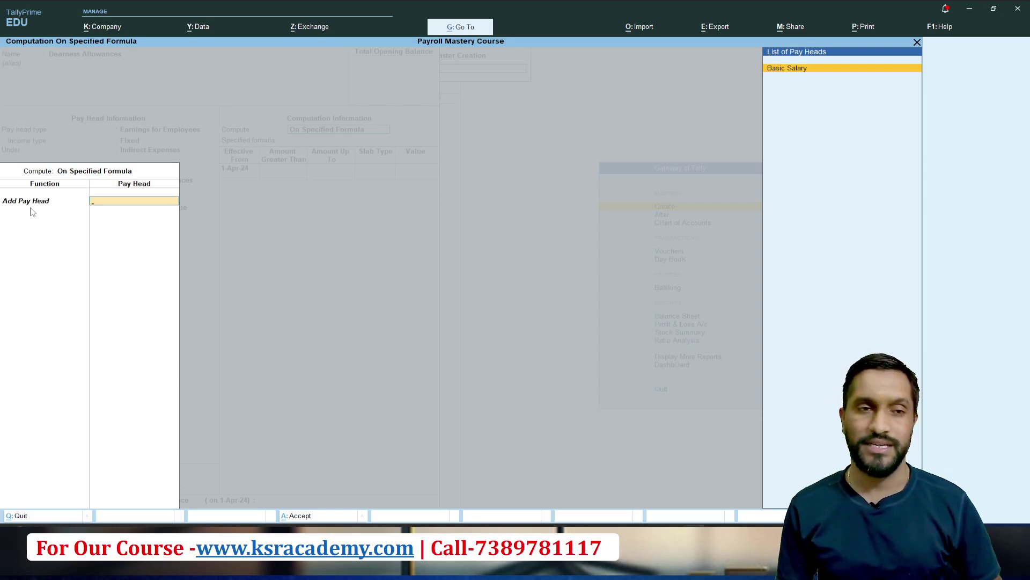
key("Return")
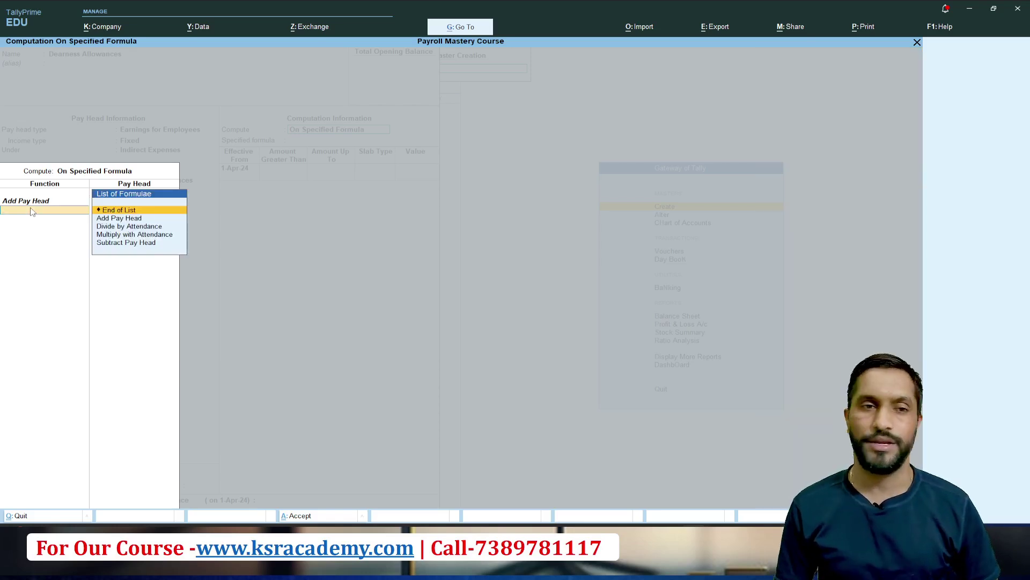
key("Return")
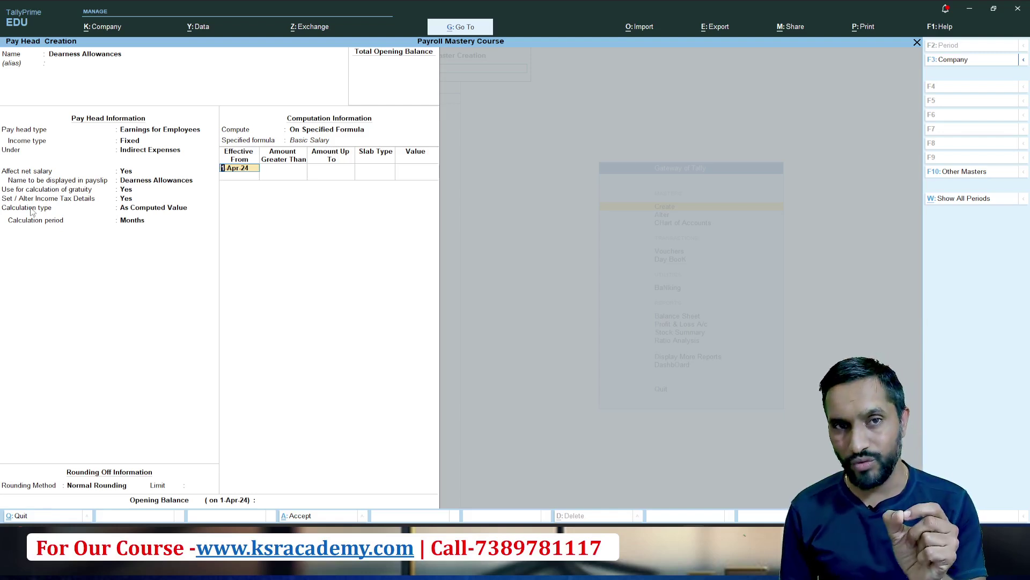
Step: Add a 10% Percentage slab effective from 1-Apr-24 without amount limits and save the Dearness Allowances pay head without an opening balance
key("Return")
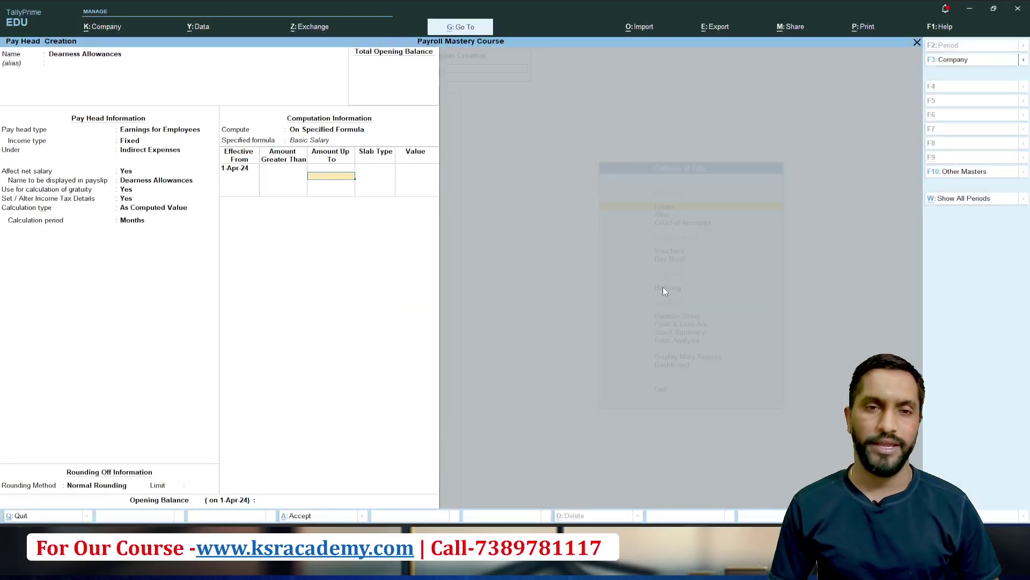
key("Return")
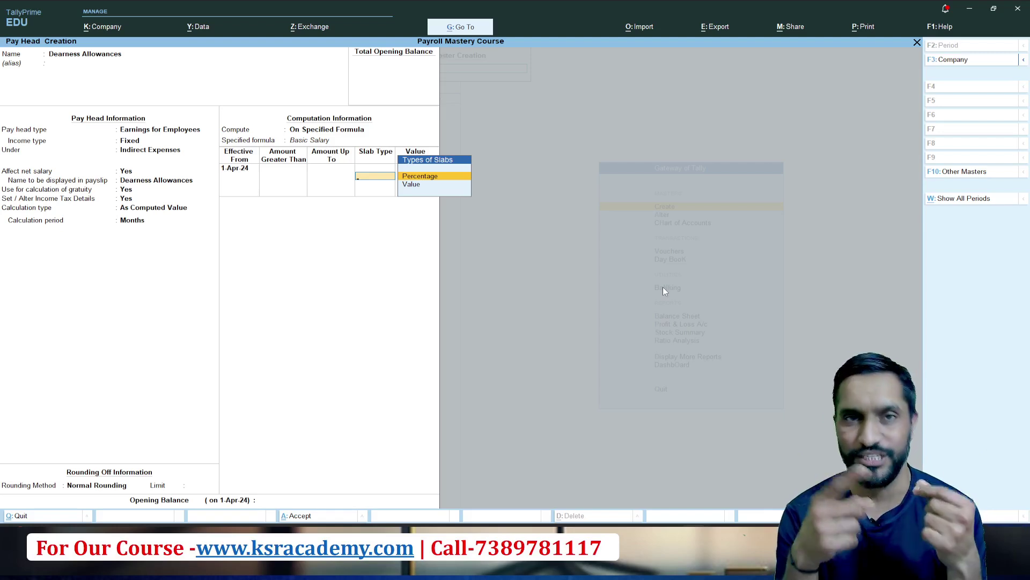
key("Return")
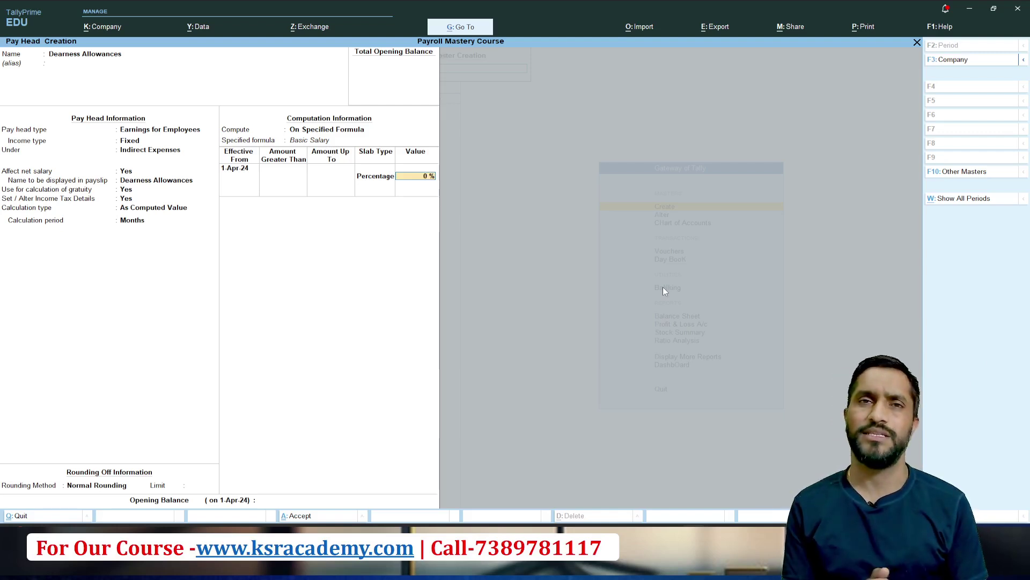
type("10")
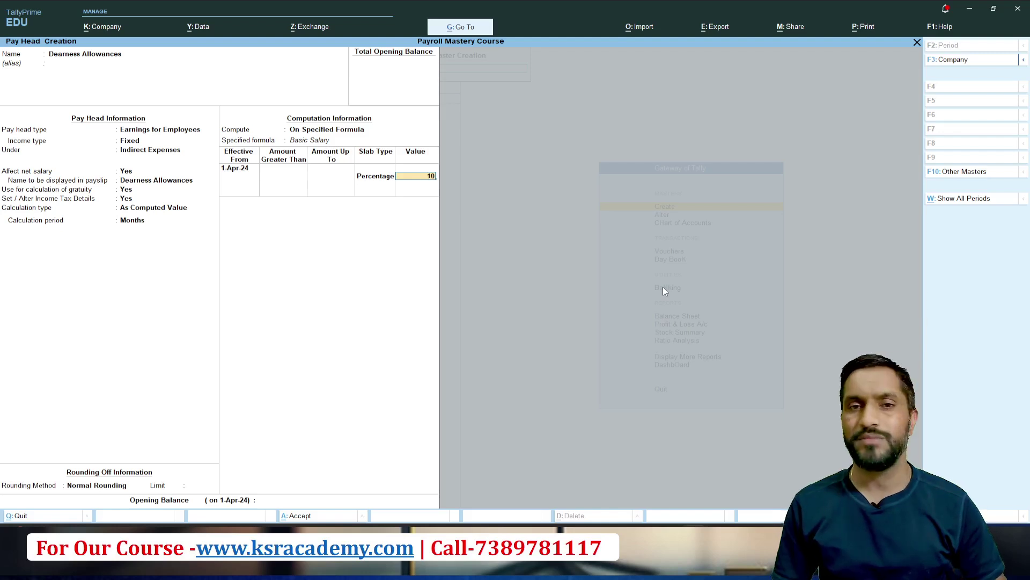
key("Return")
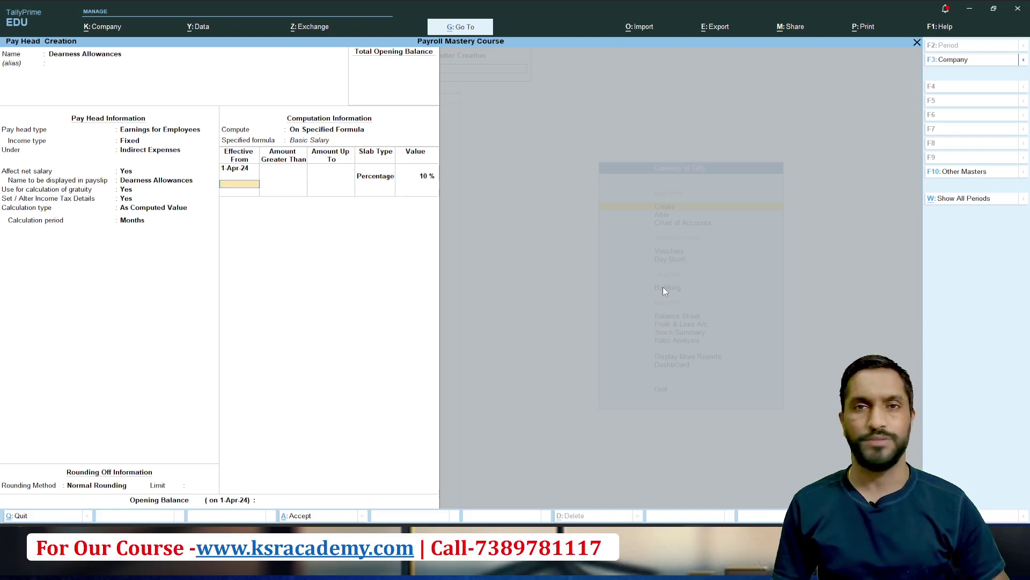
key("Return")
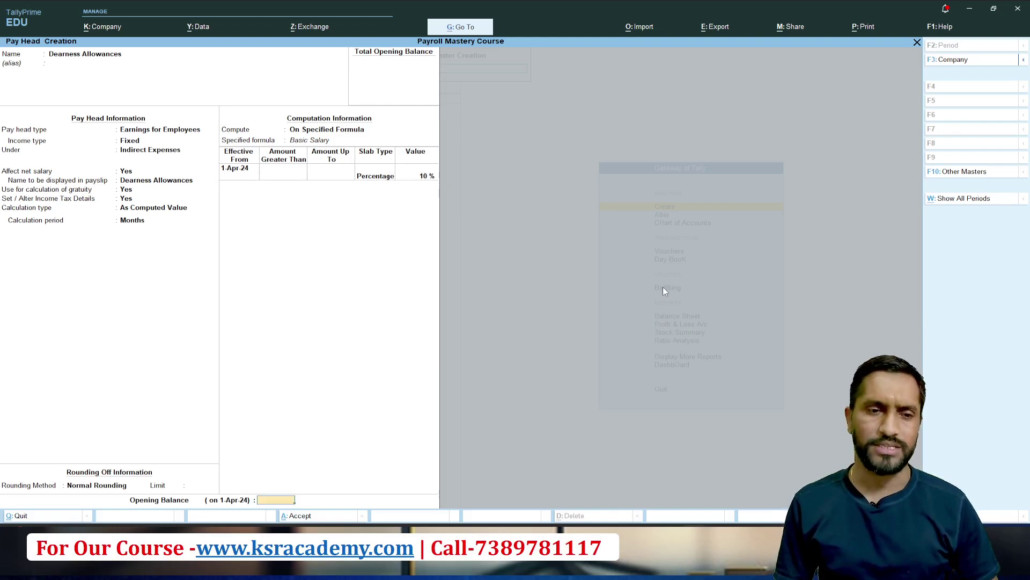
key("Return")
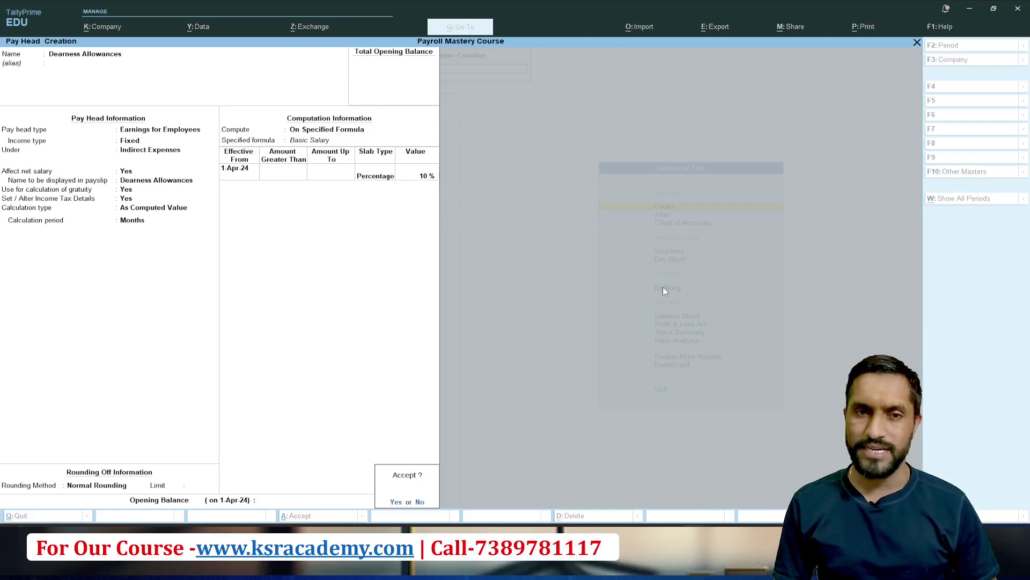
key("Return")
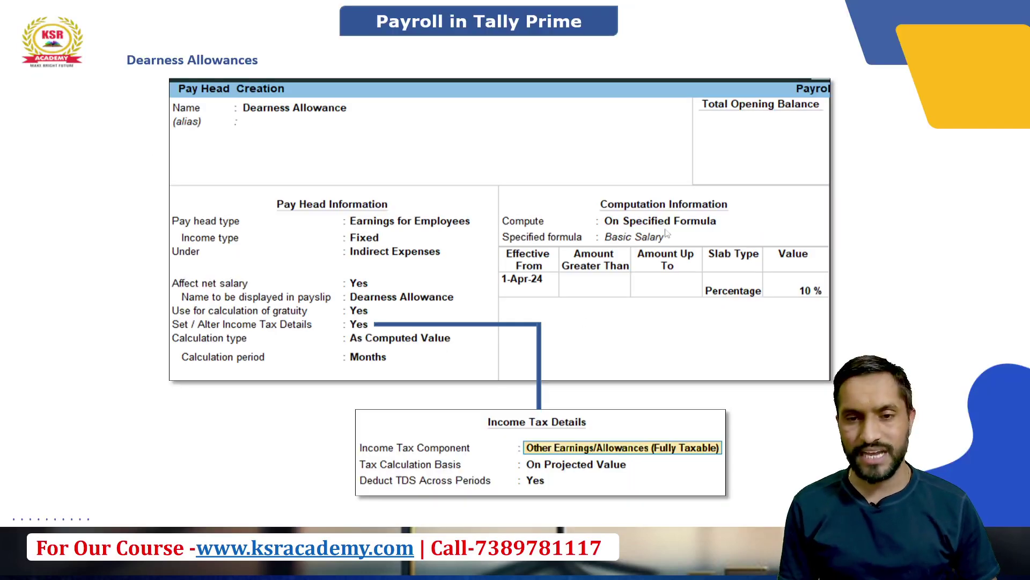
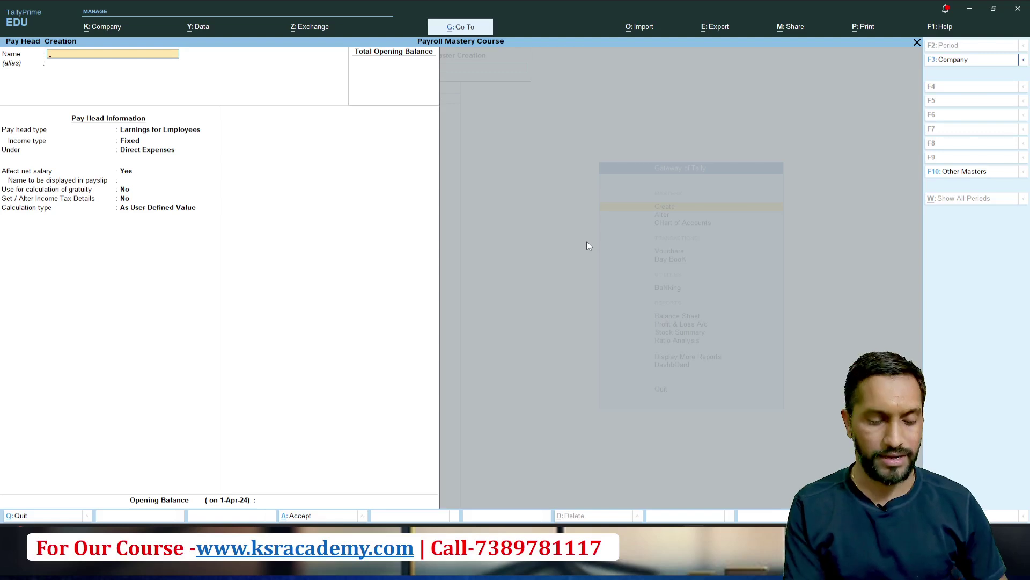
Step: Name the new pay head House Rent Allowances
type("House Re")
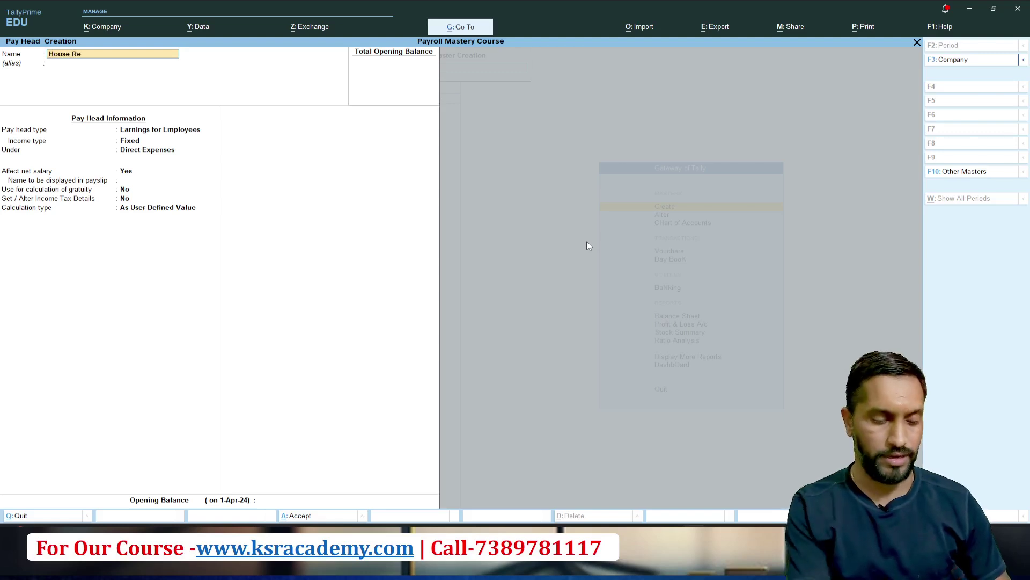
type("nt All")
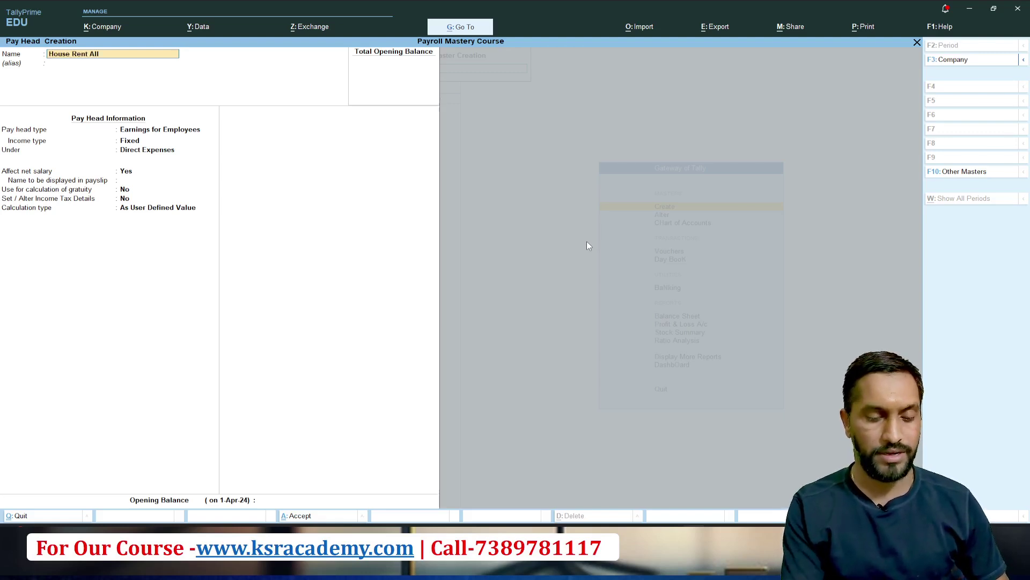
type("owanc")
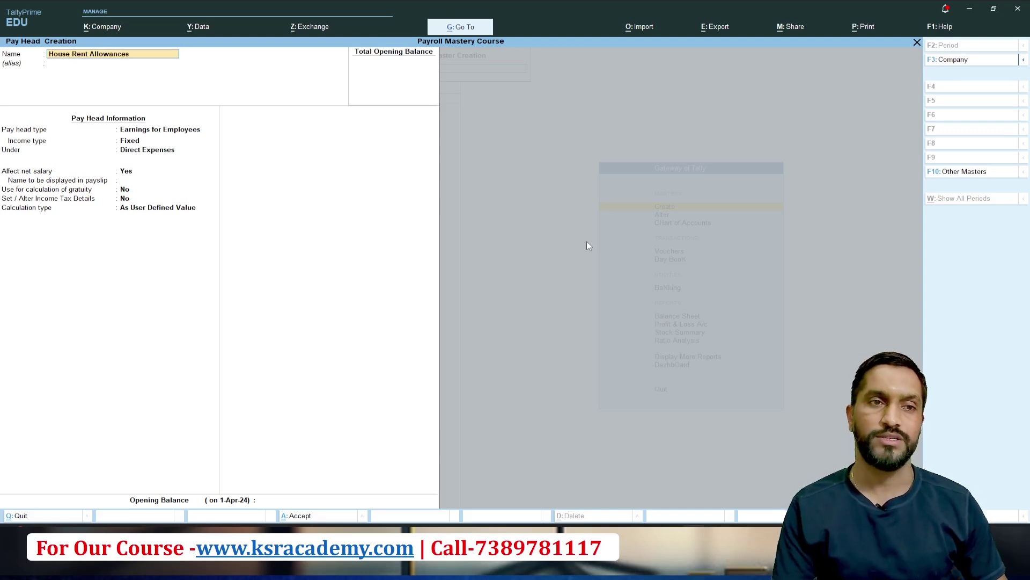
type("es")
key("Return")
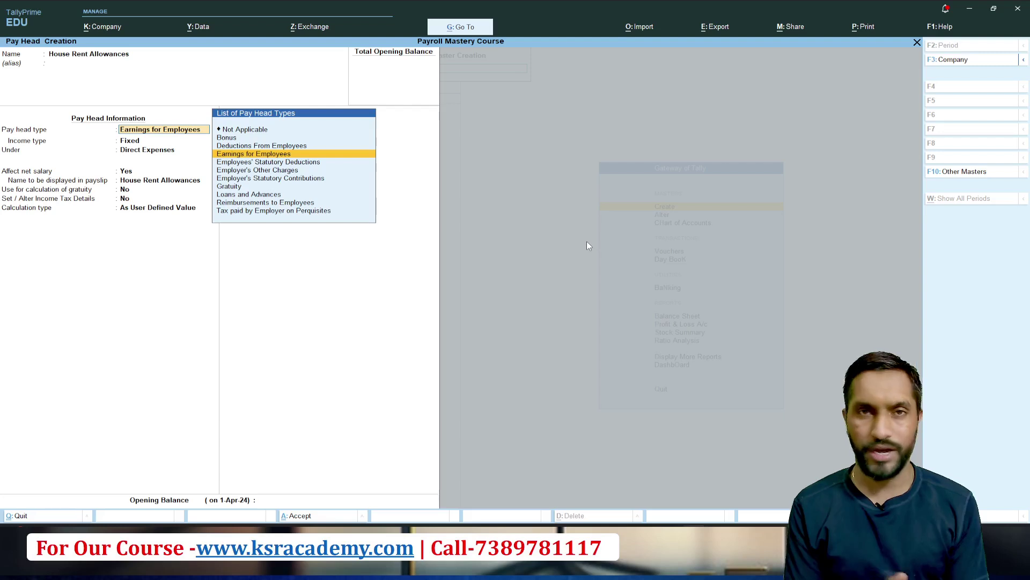
Step: Set the House Rent Allowances pay head to type Earnings for Employees, income type Fixed, under Indirect Expenses
key("Return")
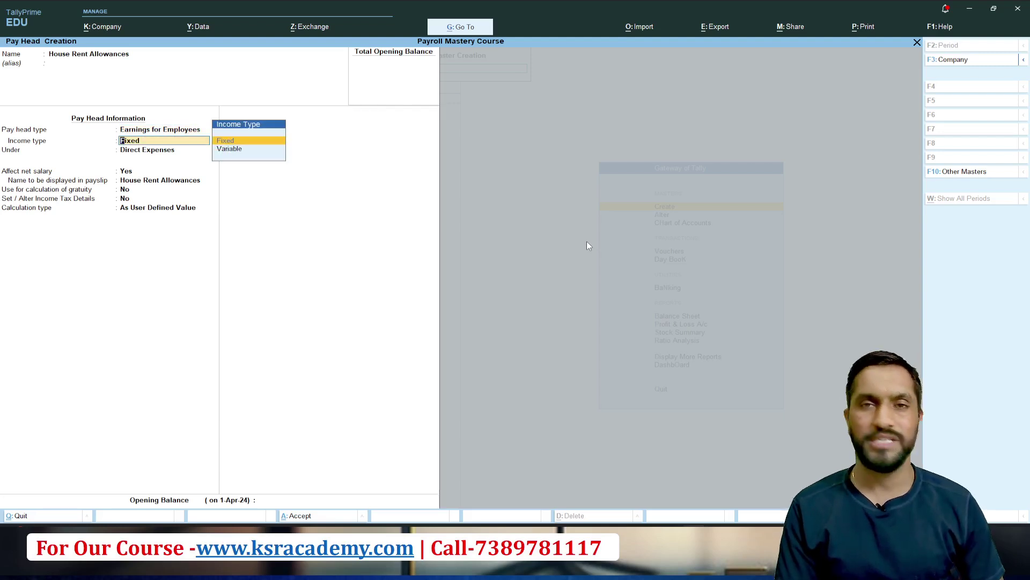
key("Return")
key("Down")
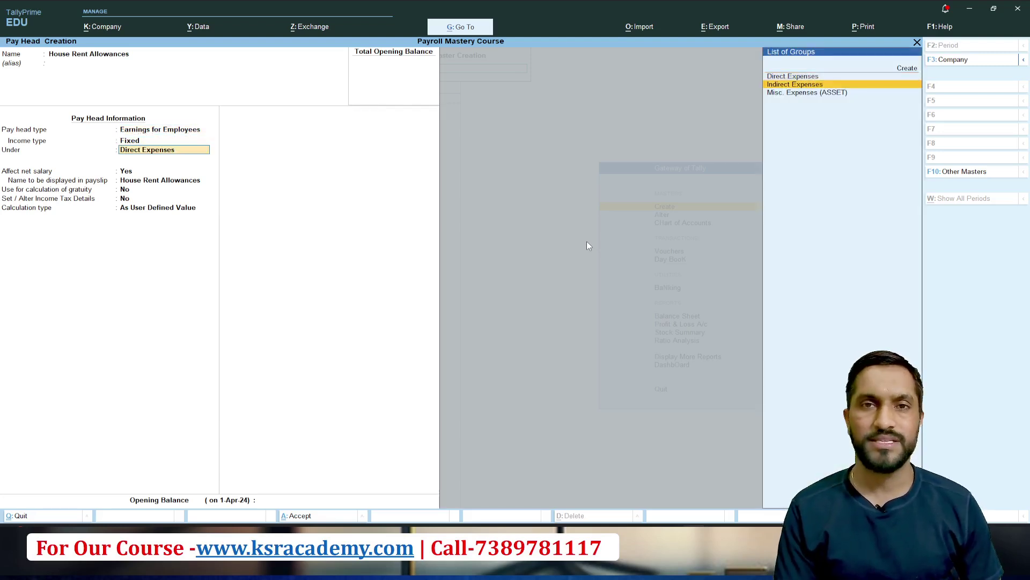
key("Return")
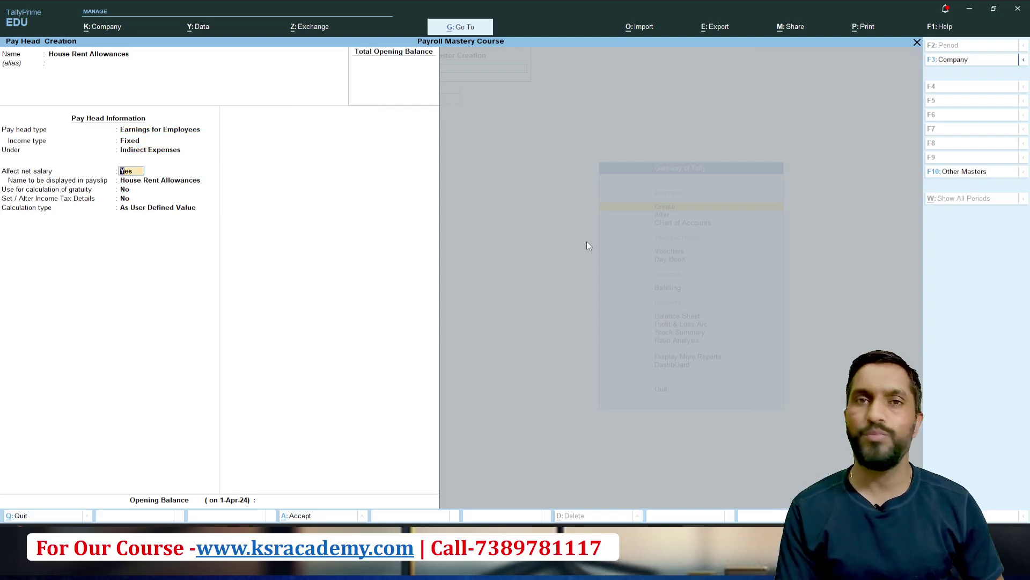
Step: Keep House Rent Allowances affecting net salary under its own payslip name, with use for gratuity calculation left at No
key("Return")
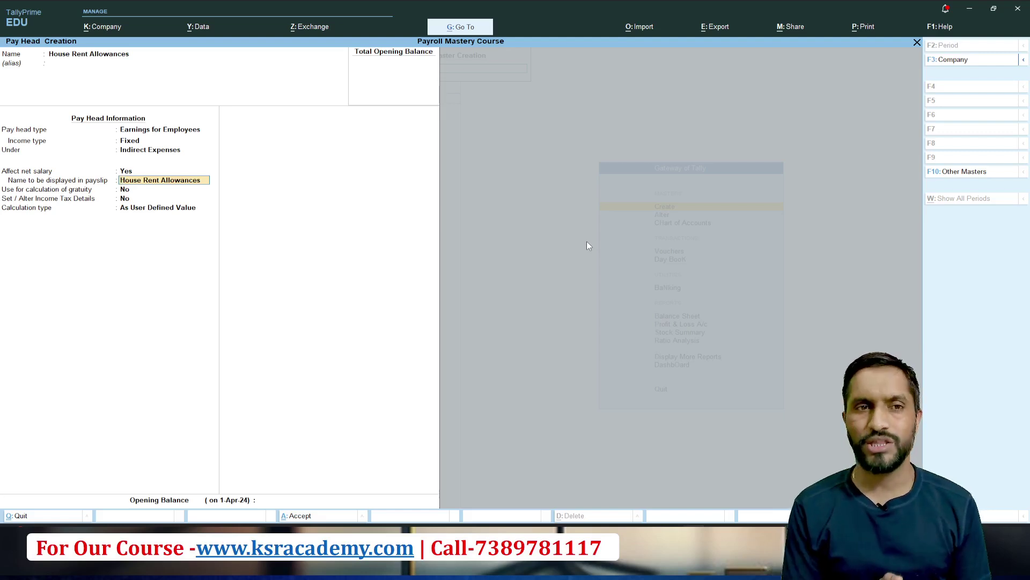
key("Return")
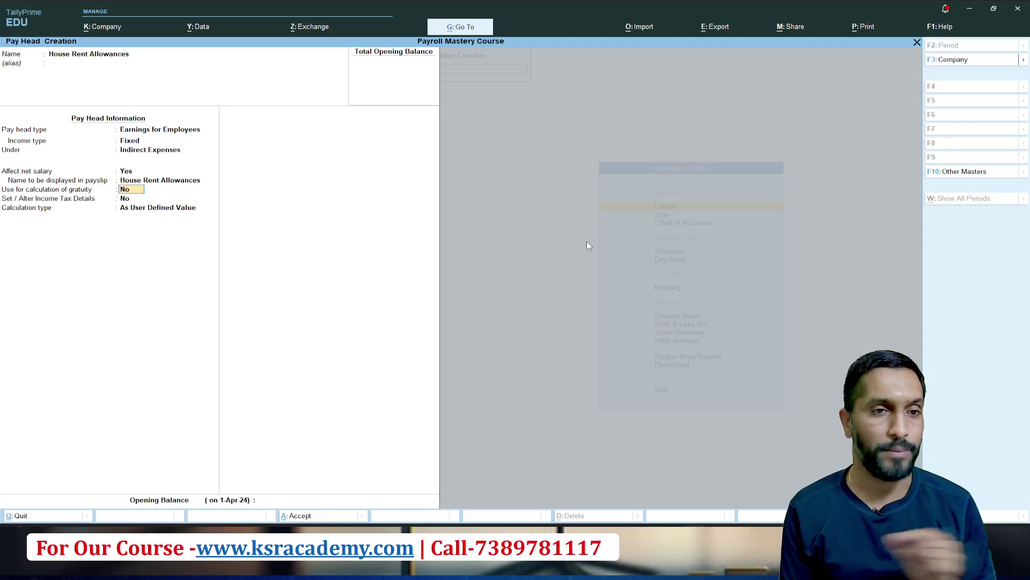
key("Return")
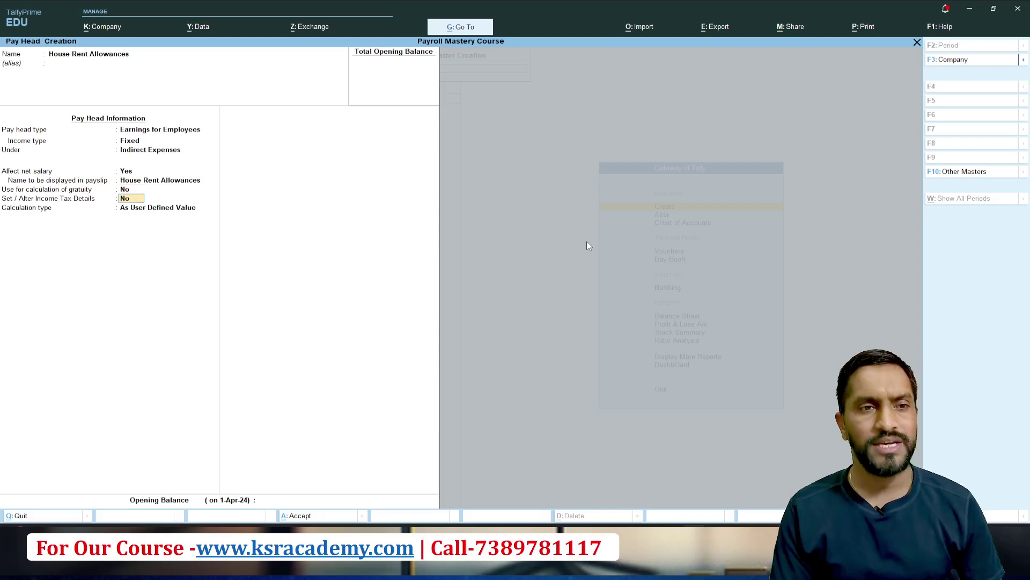
Step: Enable income tax details for House Rent Allowances, using component House Rent Allowance, On Projected Value, and TDS deducted across periods
type("y")
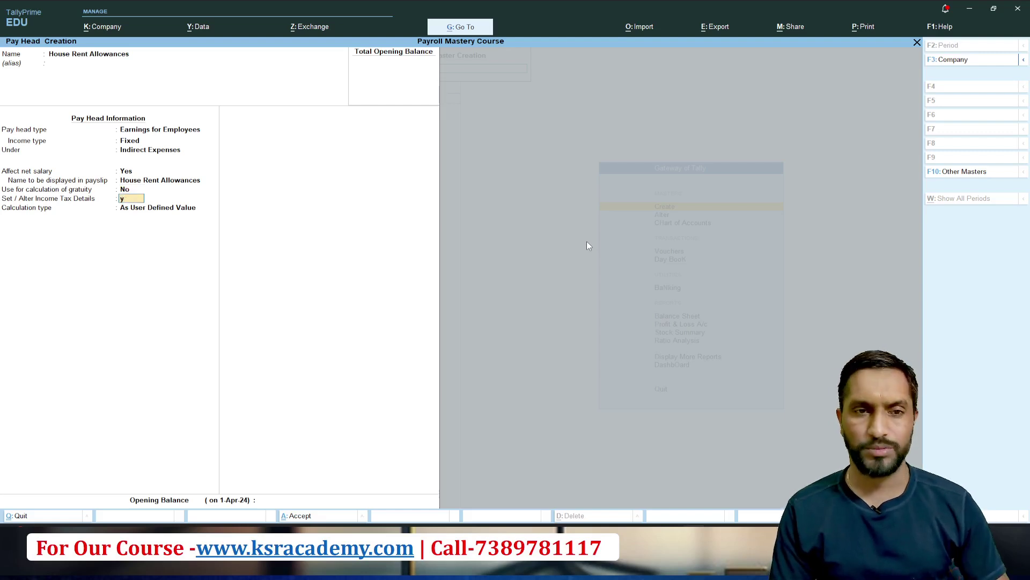
key("Return")
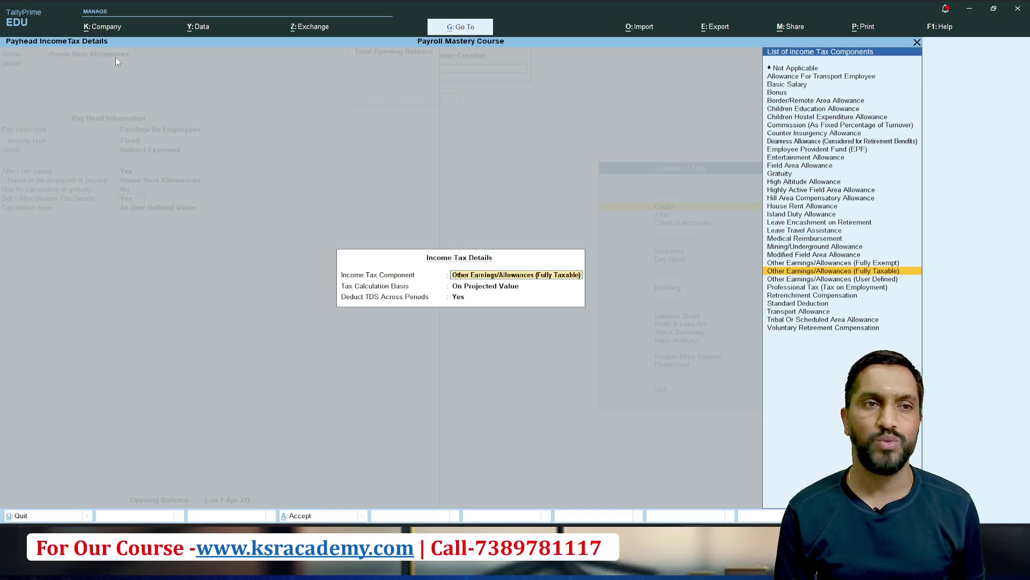
left_click(809, 209)
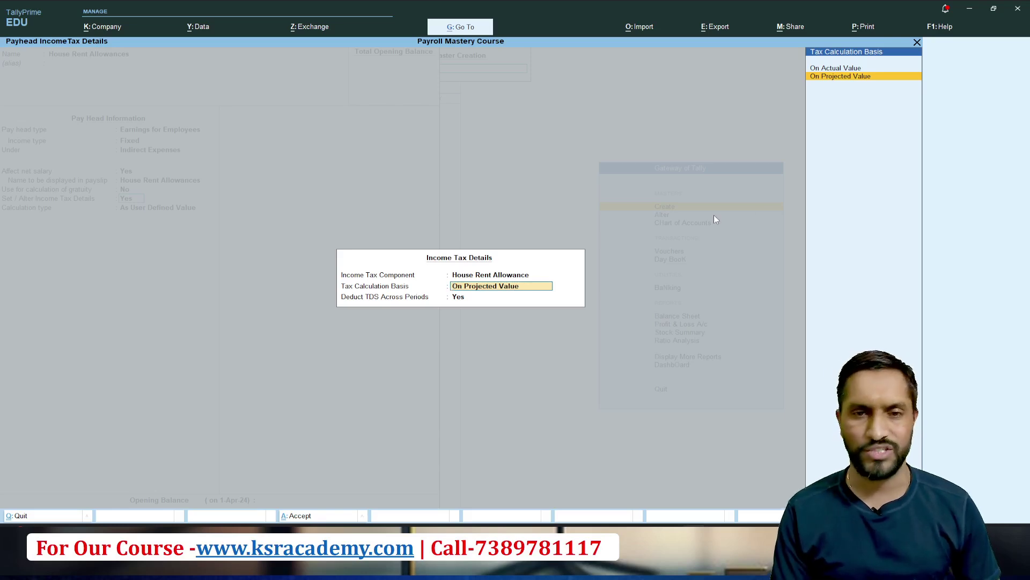
key("ctrl+a")
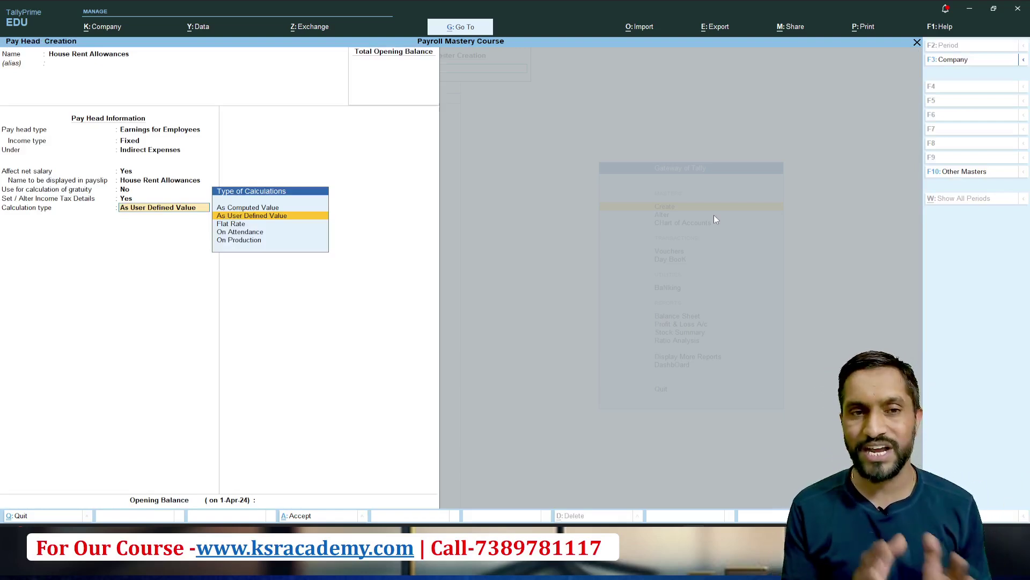
Step: Set the House Rent Allowances calculation type to As Computed Value, with Normal Rounding to a limit of 1
key("Up")
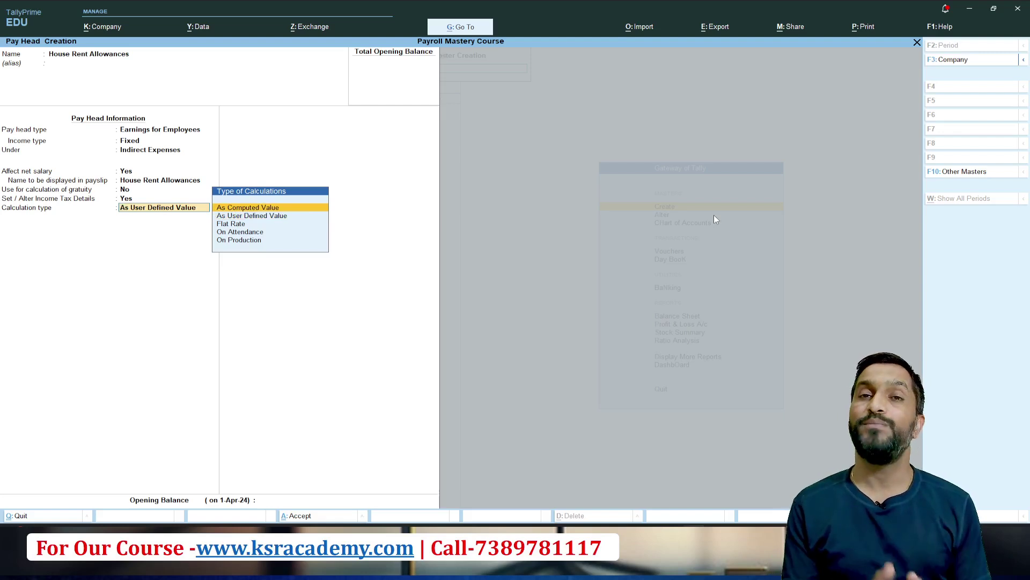
key("Return")
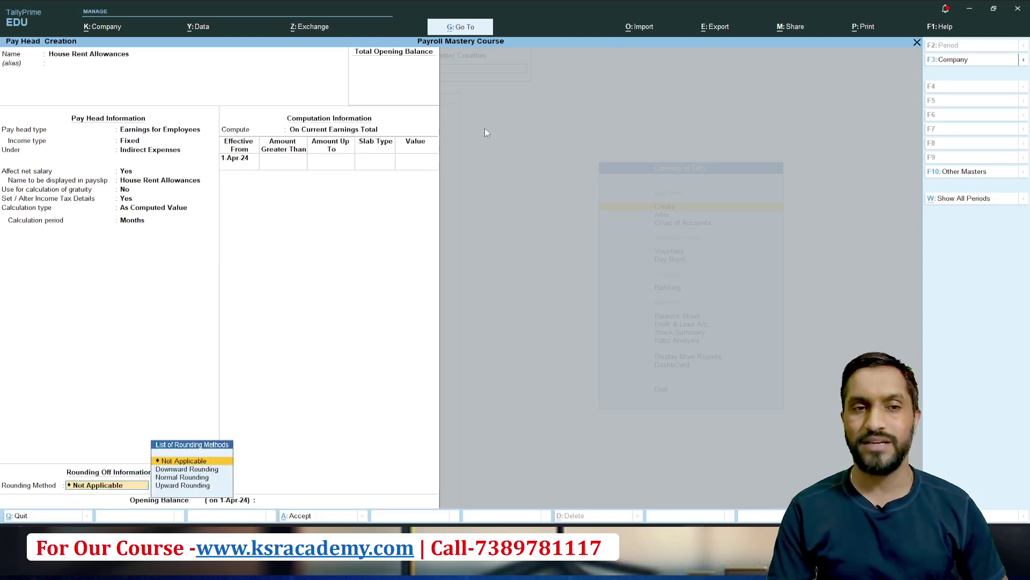
key("Down")
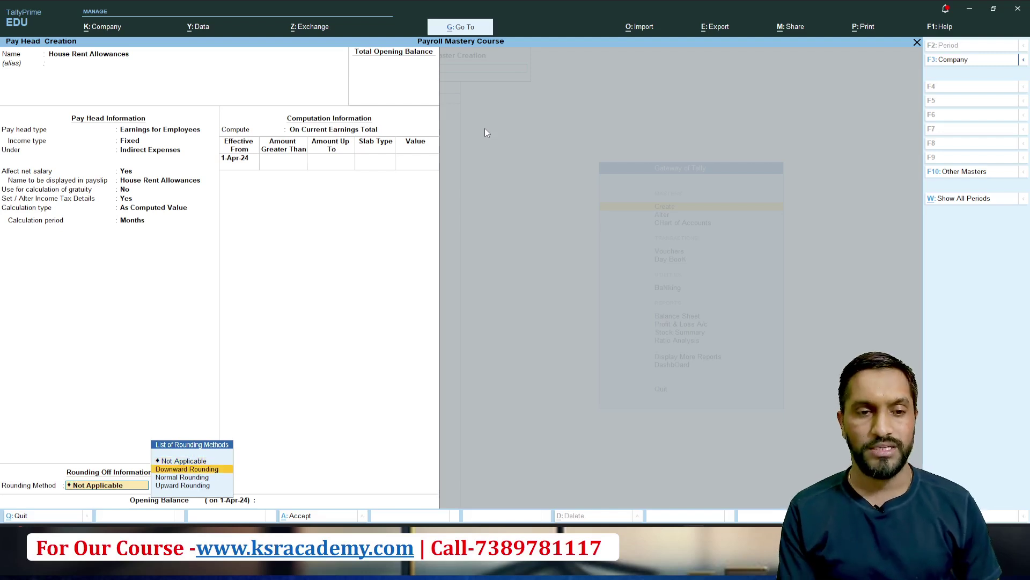
key("Down")
key("Return")
key("Return")
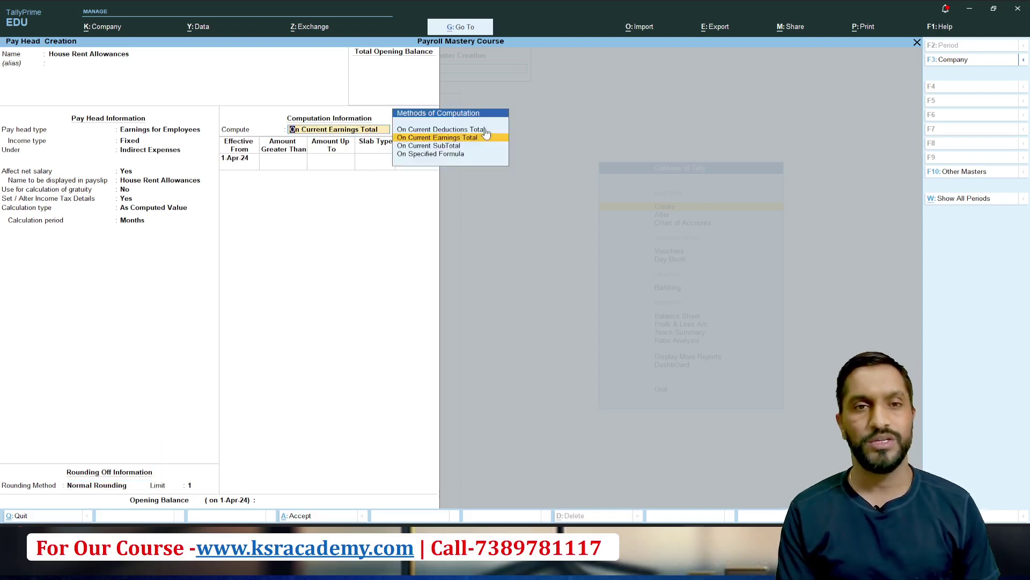
Step: Compute House Rent Allowances On Specified Formula, using Basic Salary as the only pay head
key("Down")
key("Down")
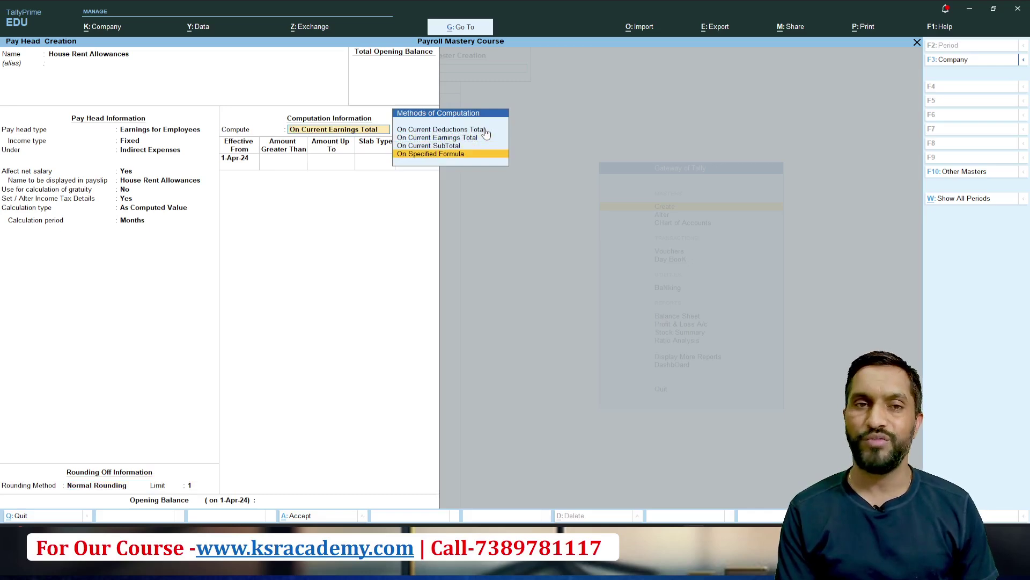
key("Return")
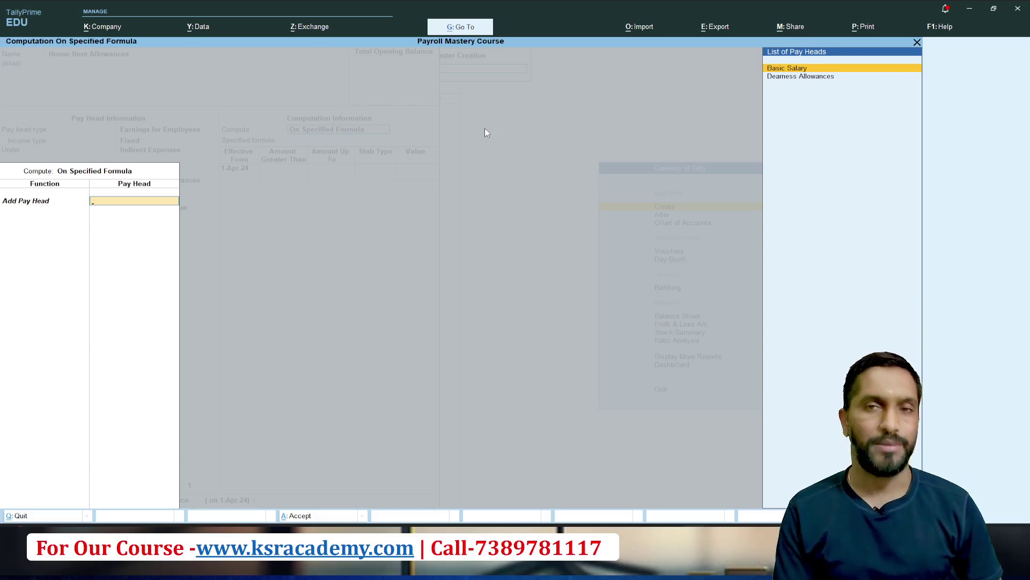
key("Return")
key("Return")
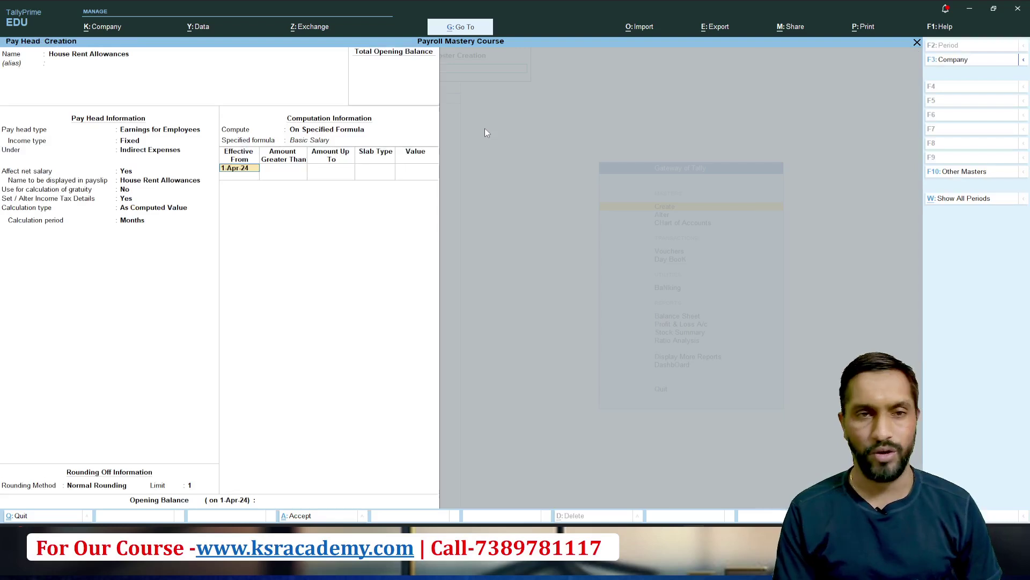
Step: Add a Percentage slab of 15% effective from 1-Apr-24 and save the House Rent Allowances pay head
key("Return")
key("Return")
key("Return")
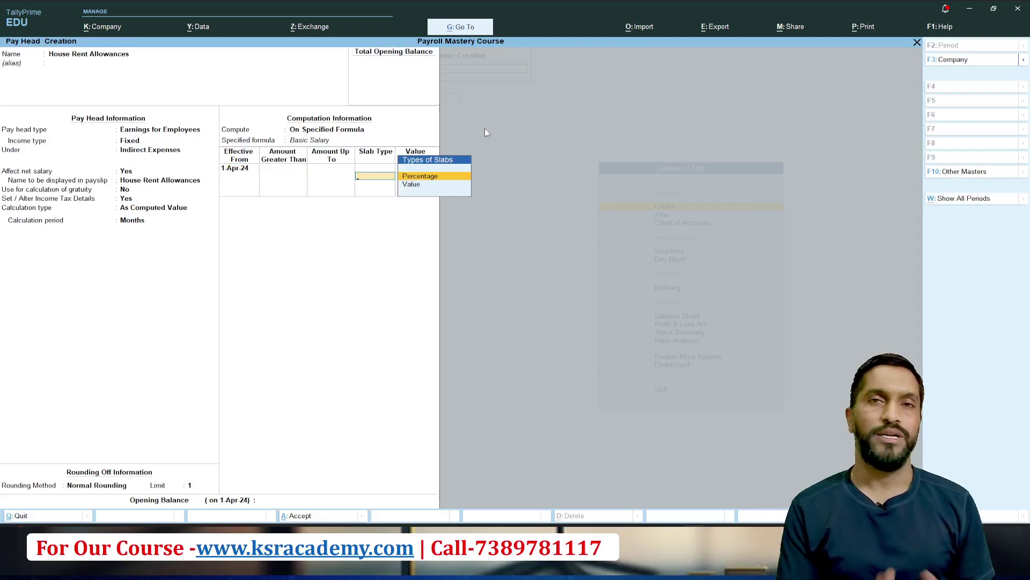
key("Return")
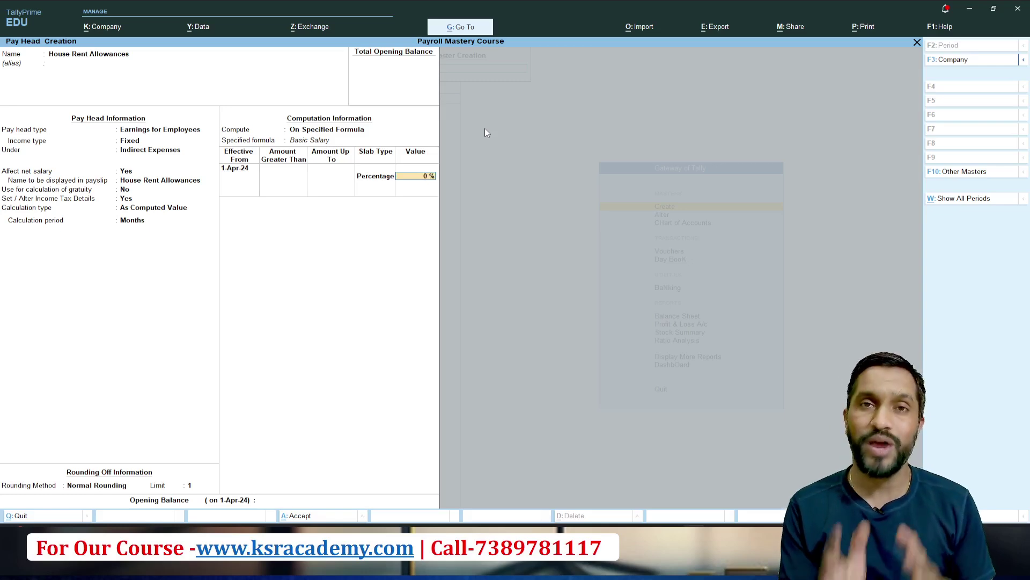
type("15")
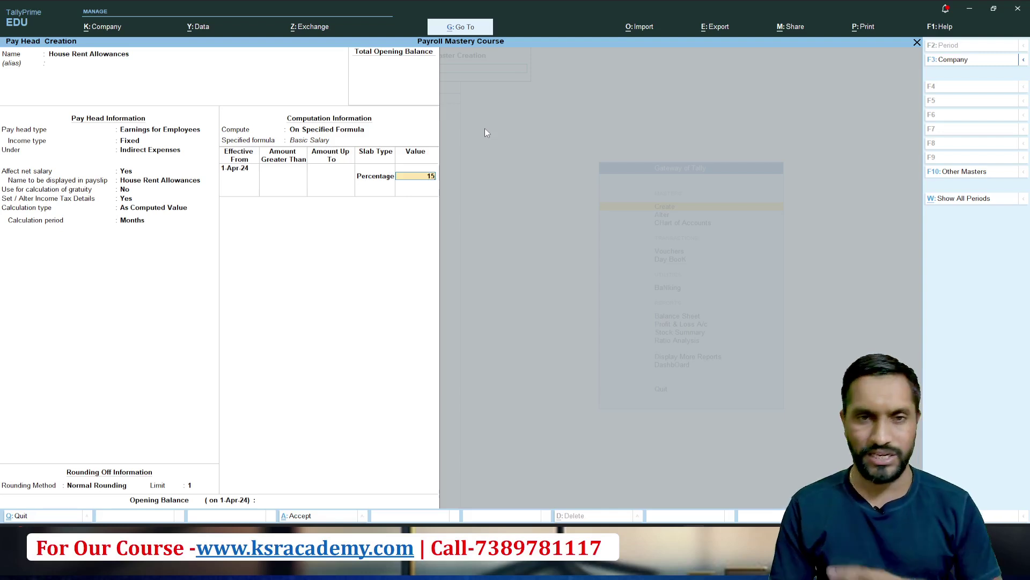
key("Return")
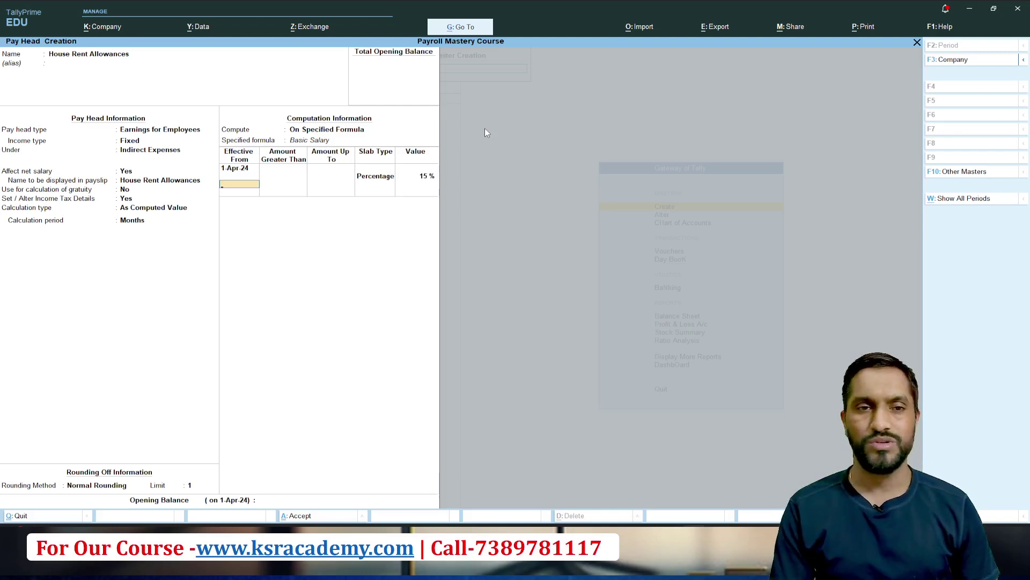
key("Return")
key("Return")
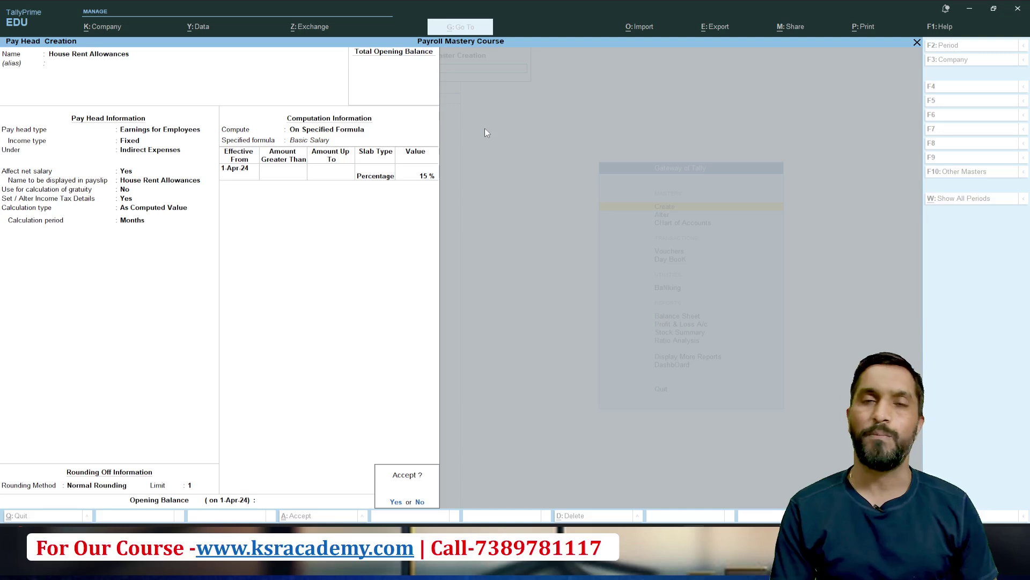
key("Return")
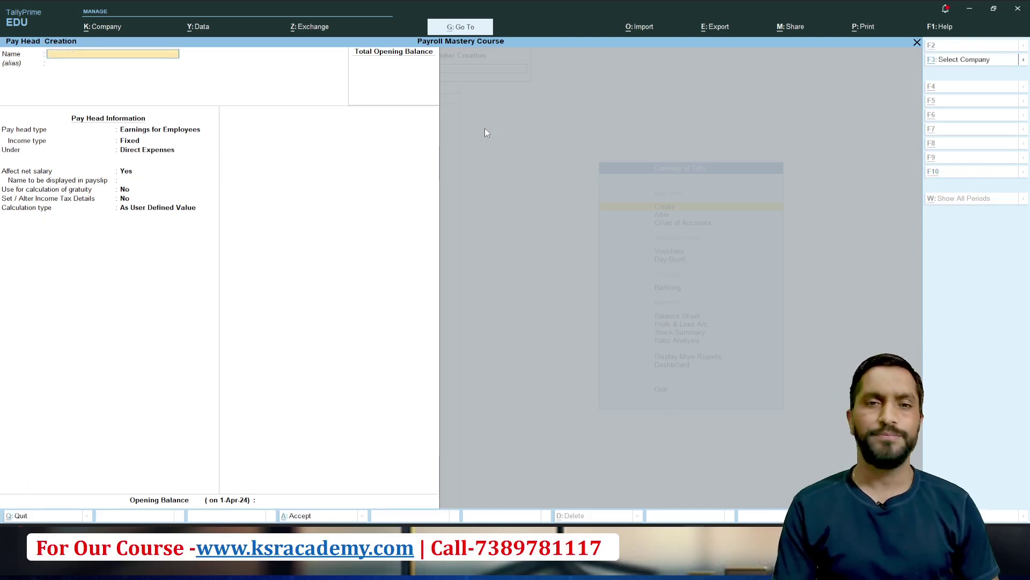
Step: Switch to the Payroll Notes presentation in PowerPoint and start its slide show to review the pay head notes
key("alt+Tab")
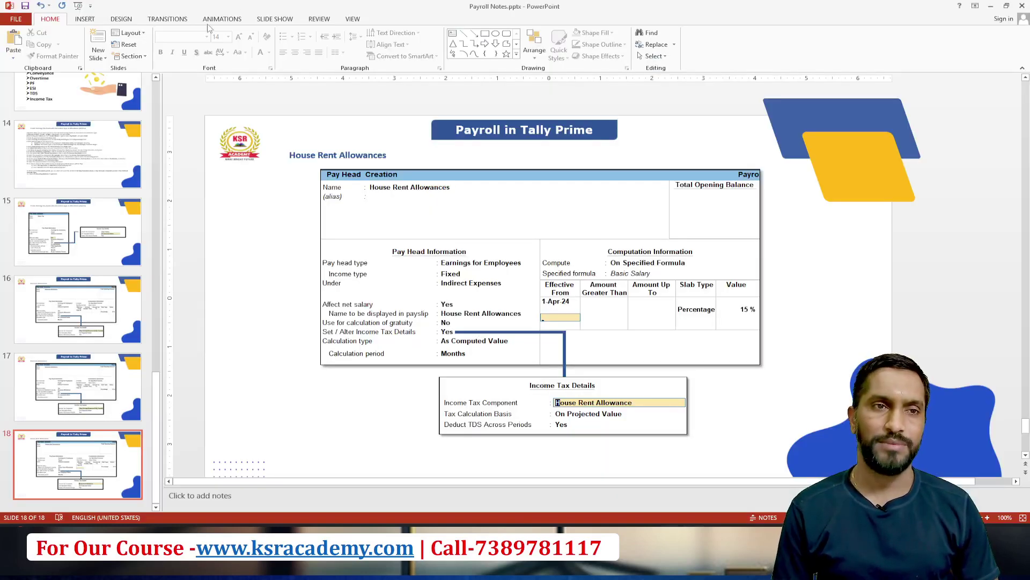
left_click(264, 19)
left_click(70, 54)
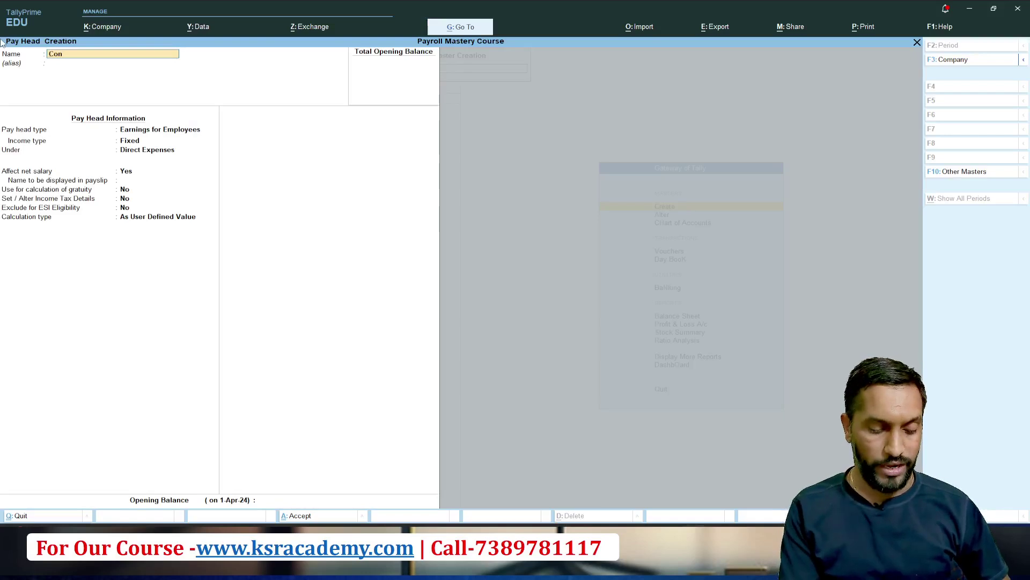
Step: In TallyPrime, name the new pay head Conveyance and set it as Fixed Earnings for Employees under Indirect Expenses
type("v")
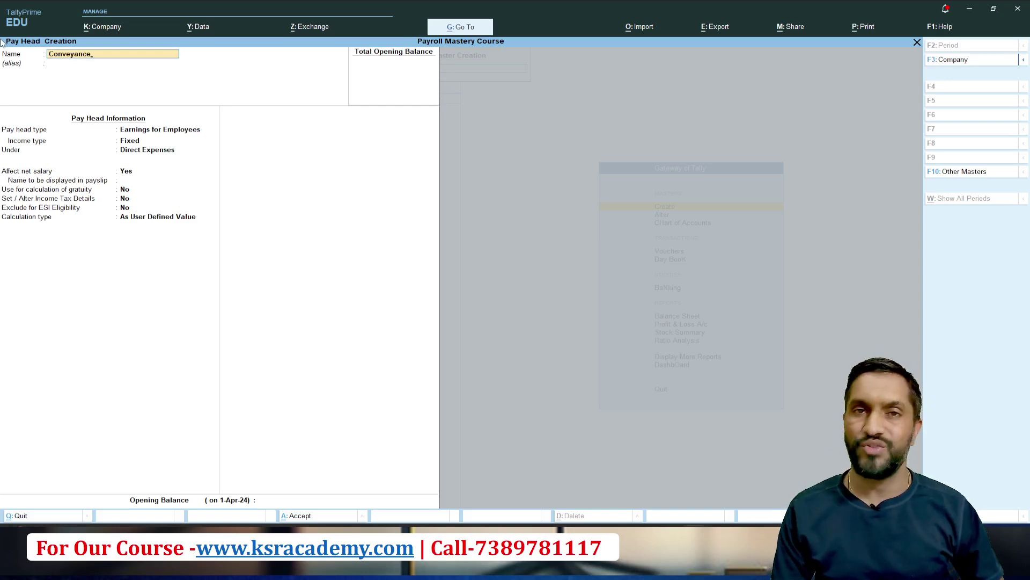
type("eyance")
key("Return")
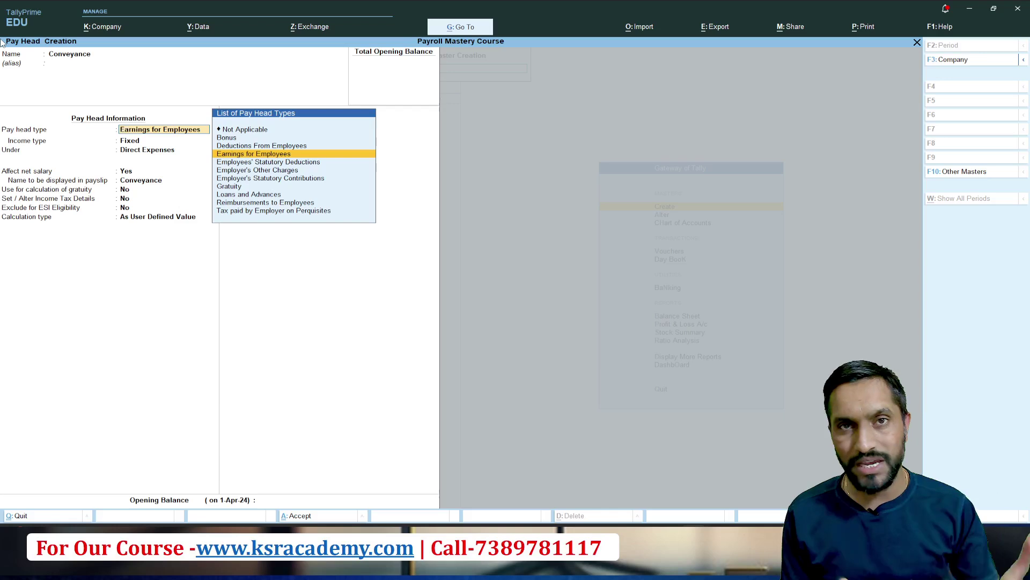
key("Return")
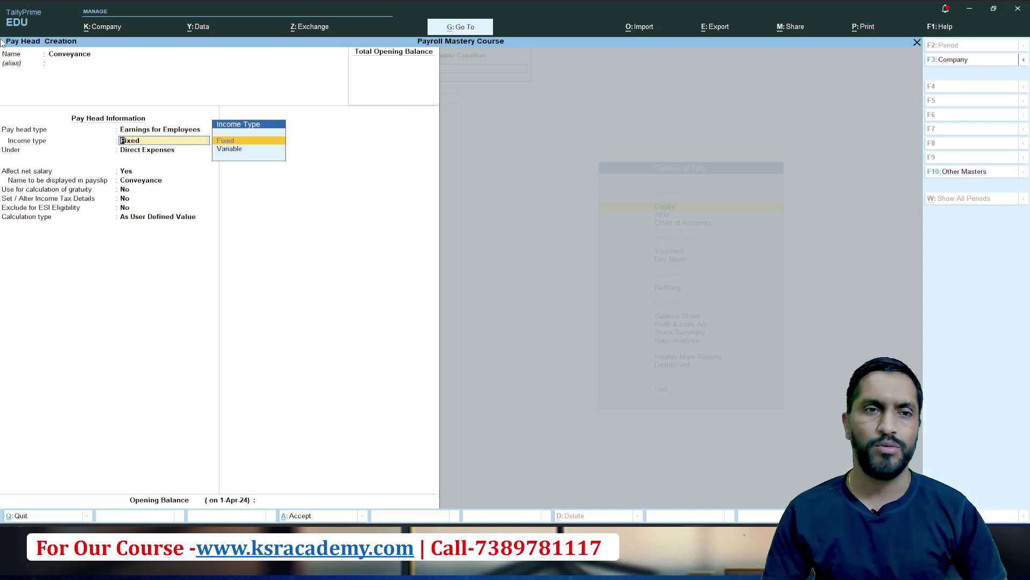
key("Return")
key("Down")
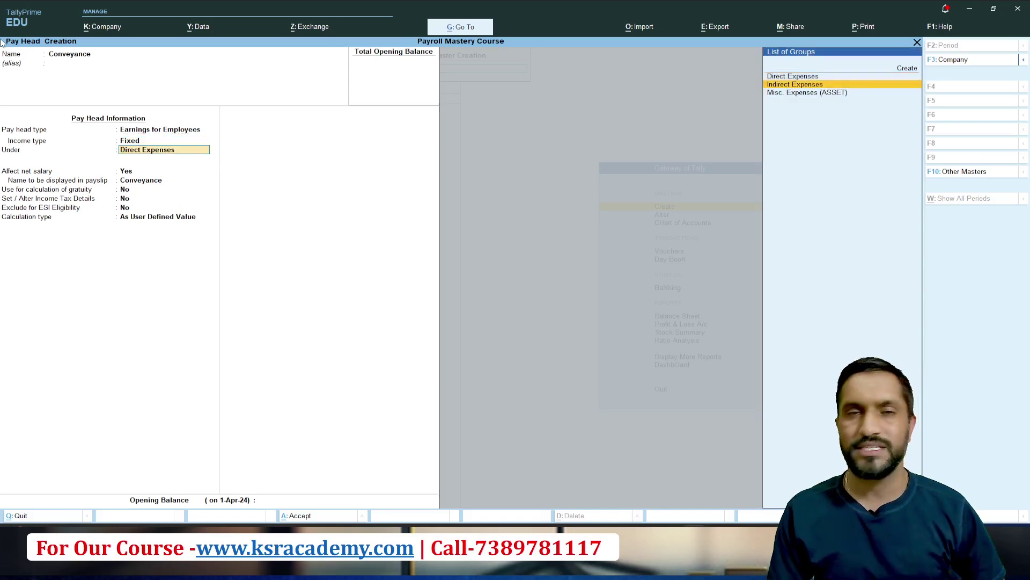
key("Return")
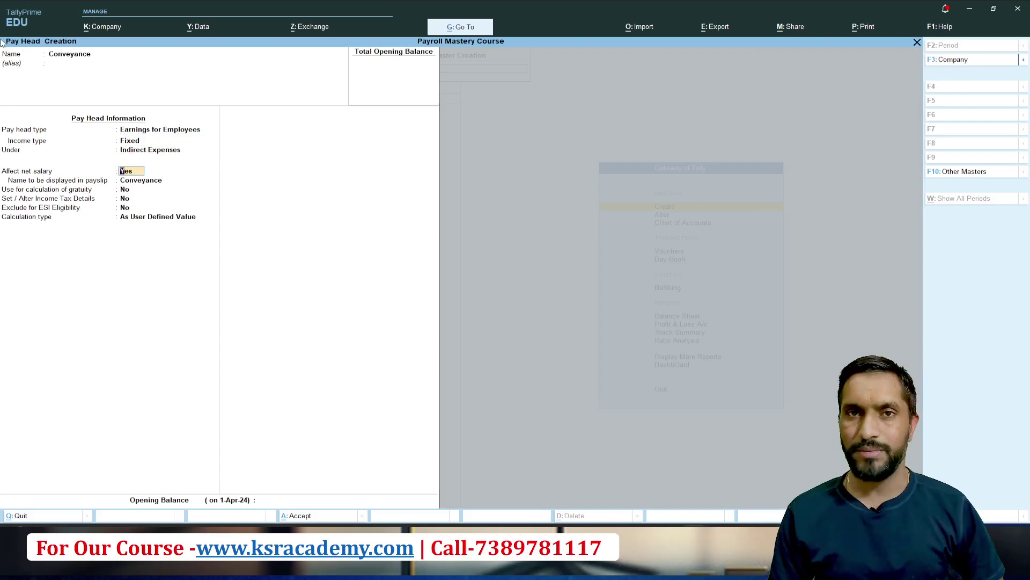
Step: Keep Conveyance affecting net salary under its own payslip name, with use for gratuity calculation left at No
key("Return")
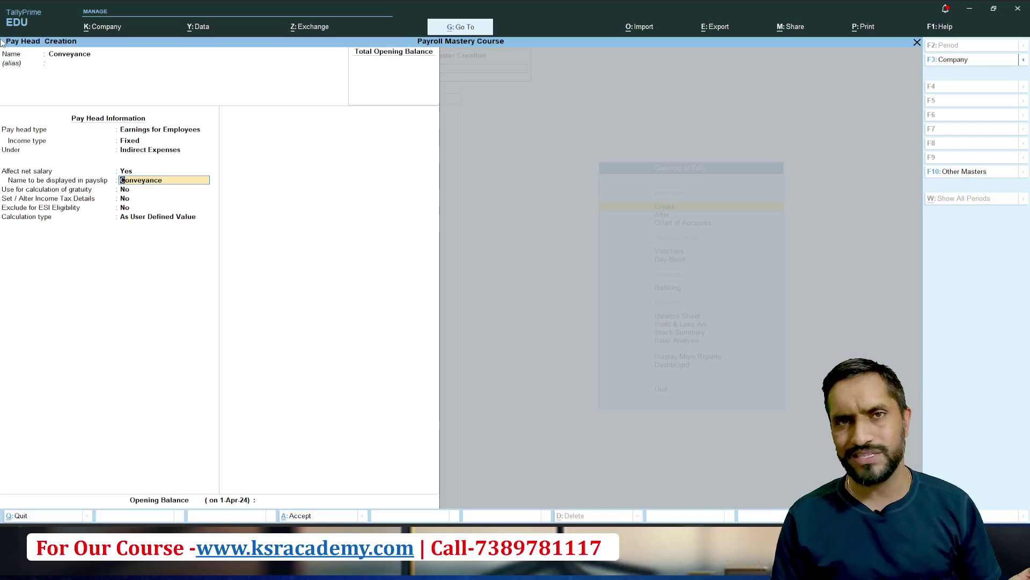
key("Return")
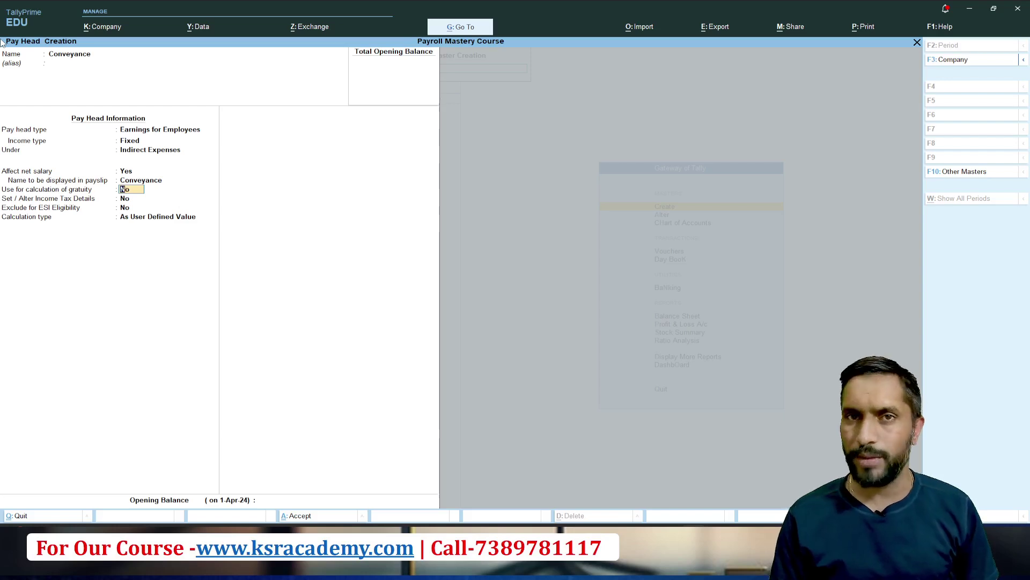
key("Return")
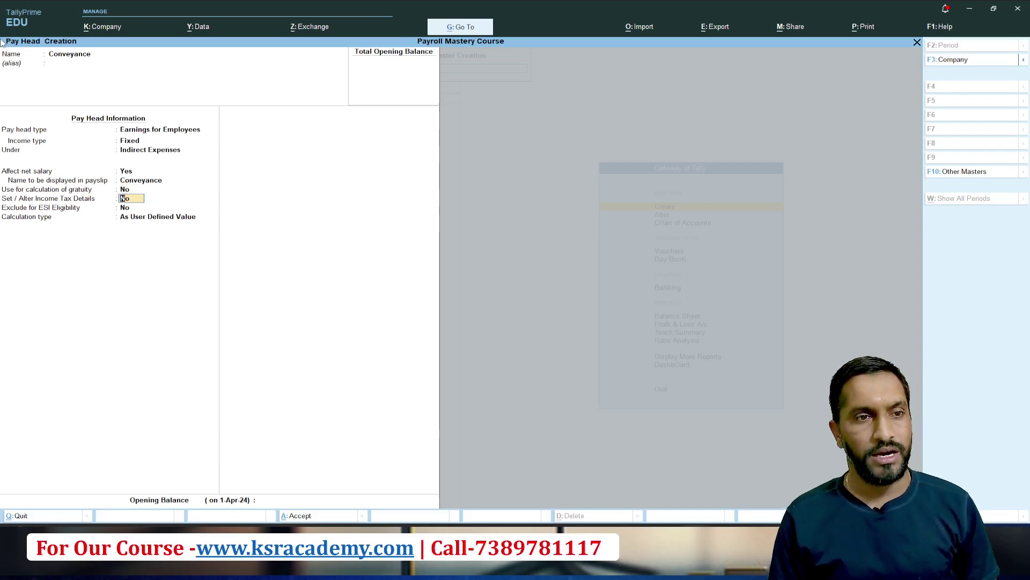
Step: Enable income tax details for Conveyance, using component Transport Allowance, On Projected Value, and TDS deducted across periods
type("y")
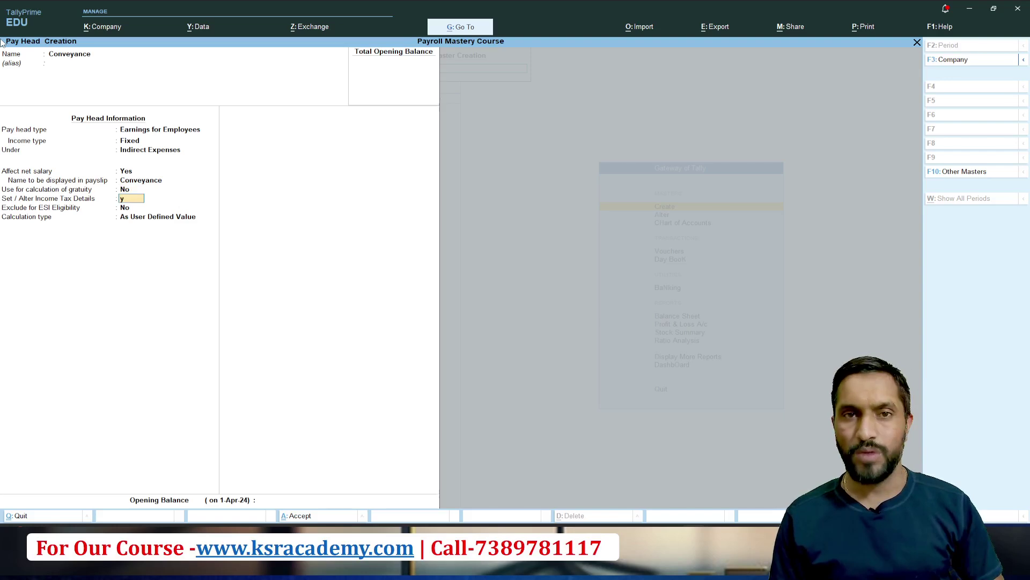
key("Return")
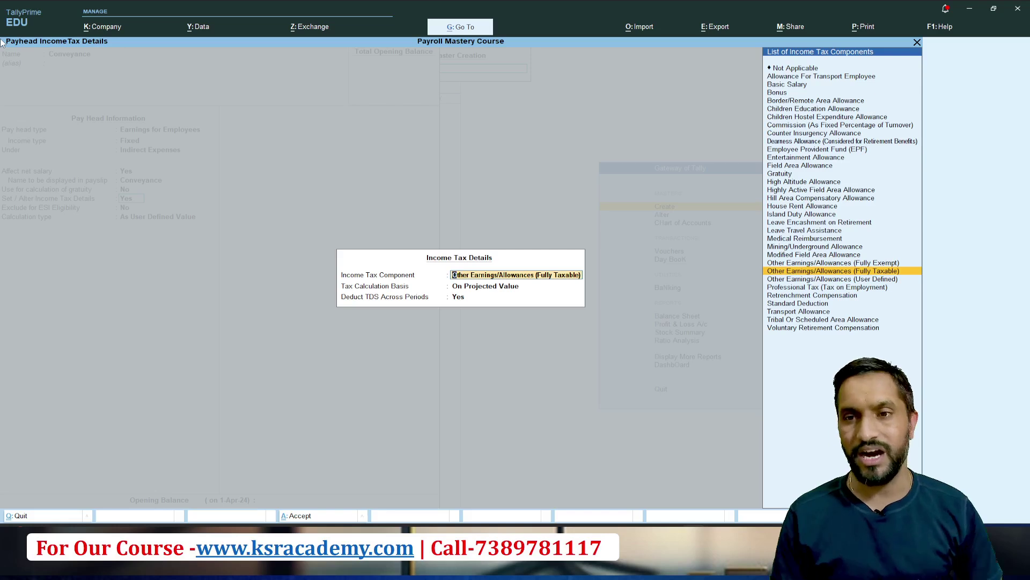
key("Down")
key("Down")
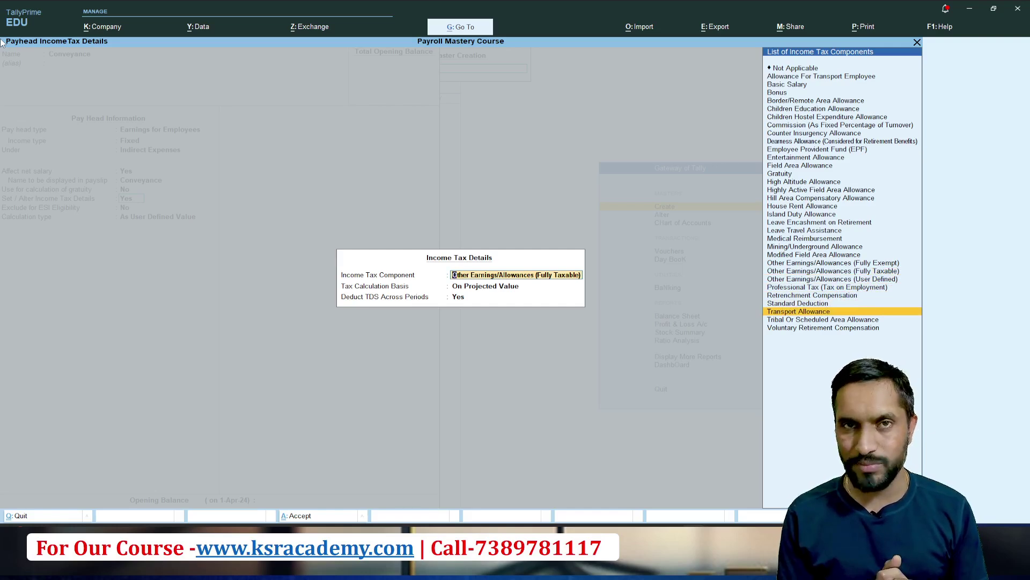
key("Return")
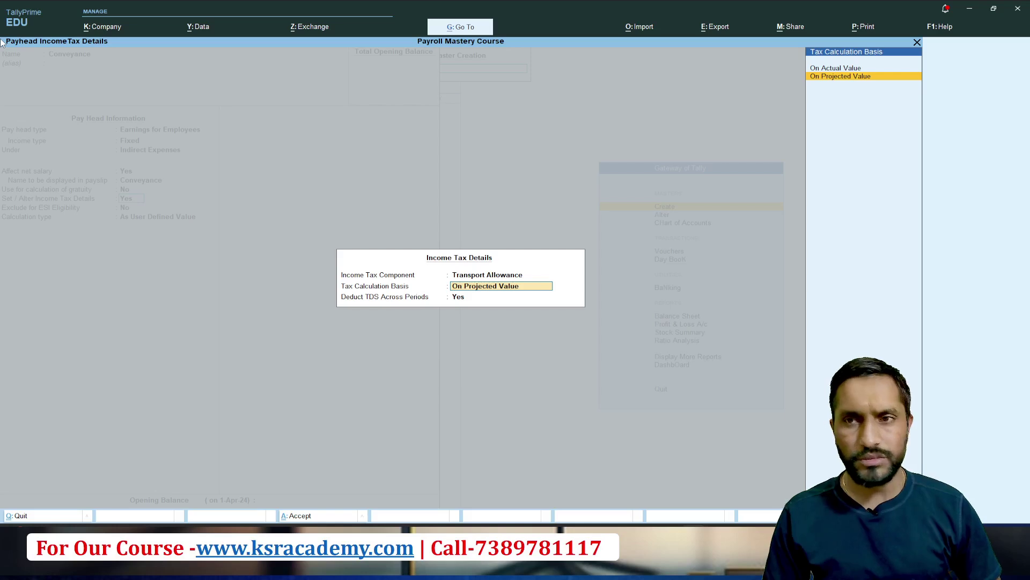
key("Return")
key("Return")
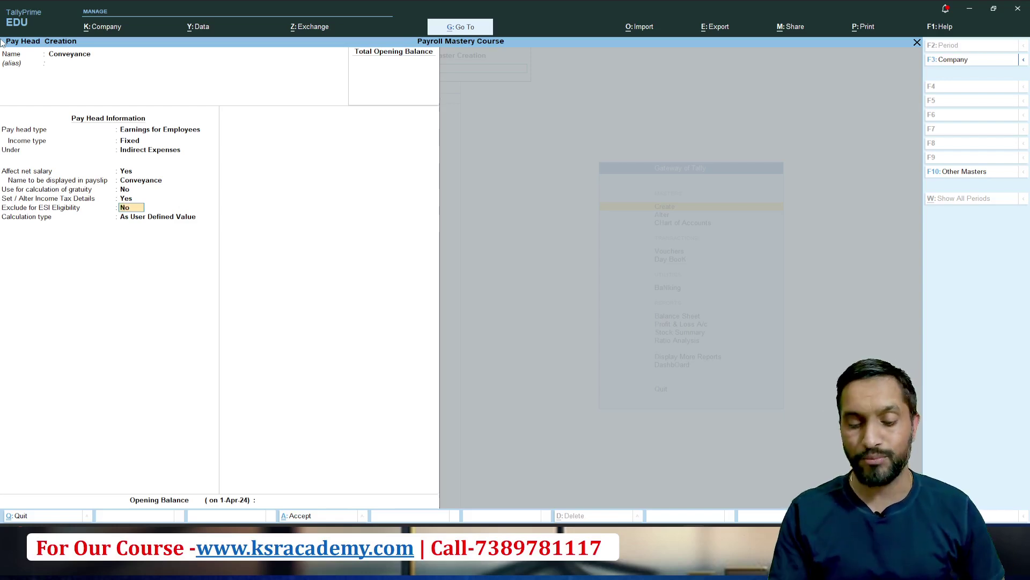
Step: Keep the ESI eligibility exclusion option enabled in the pay head configuration and exclude Conveyance from ESI eligibility
key("F12")
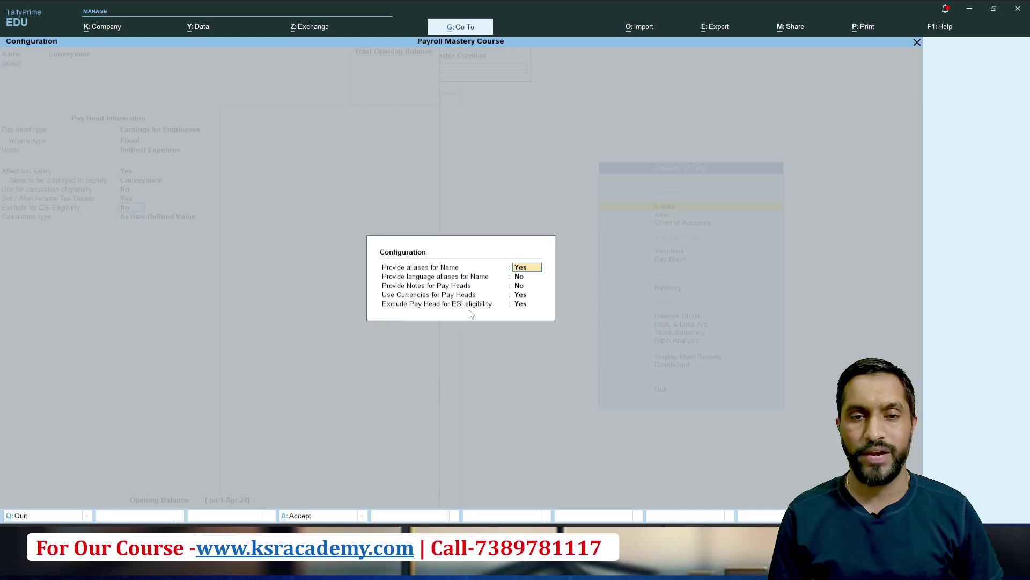
left_click(521, 306)
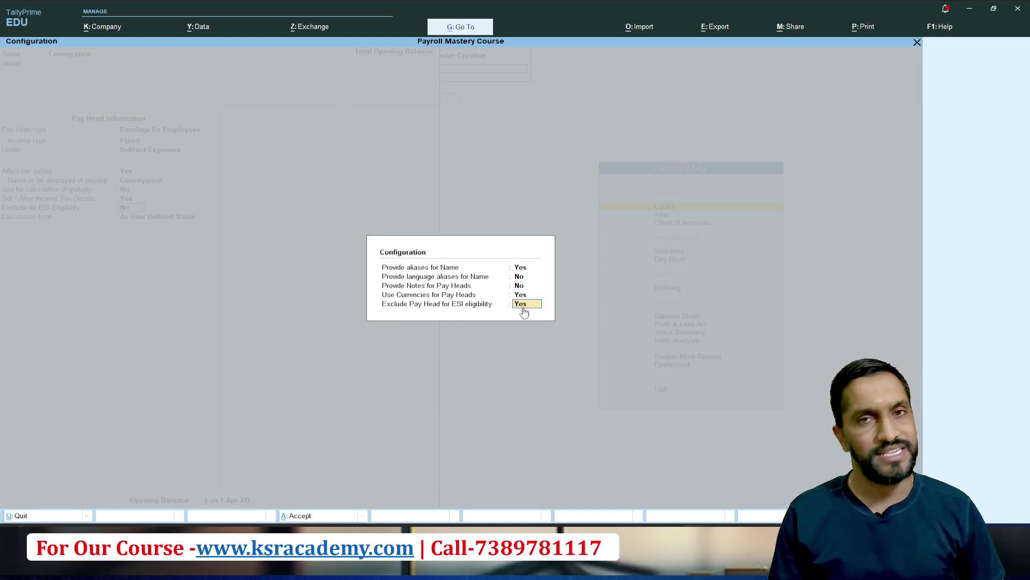
key("Return")
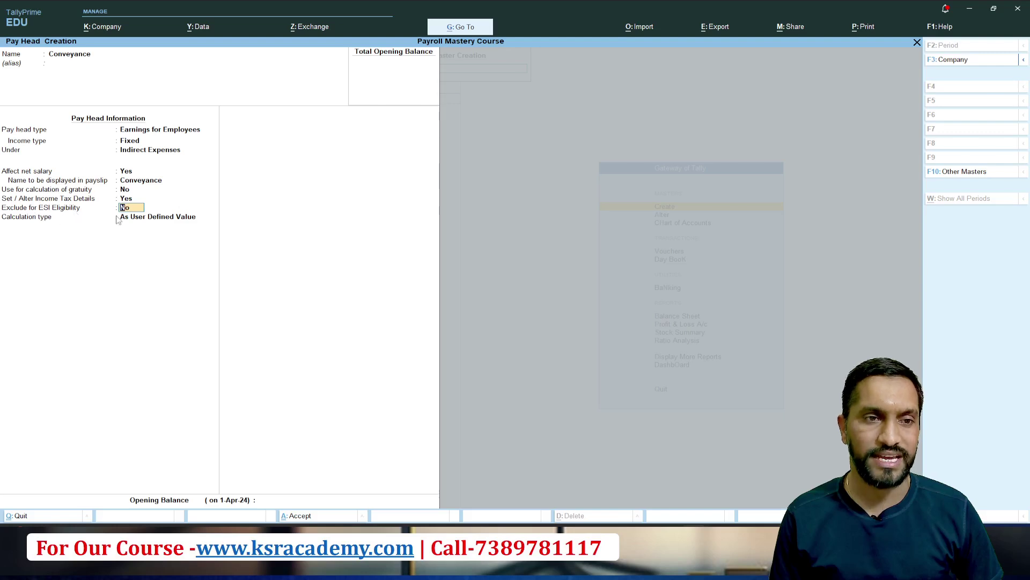
type("y")
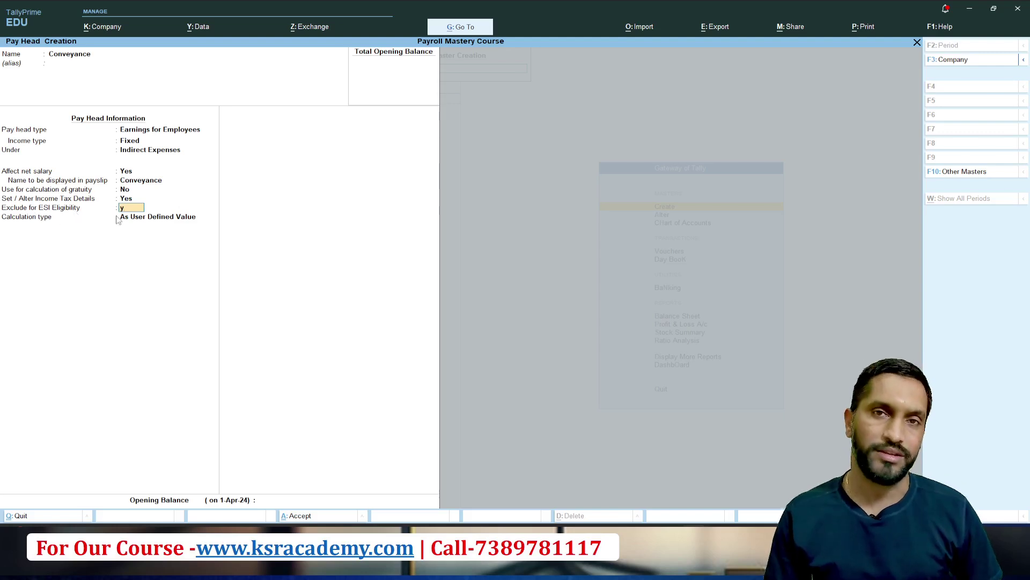
key("Return")
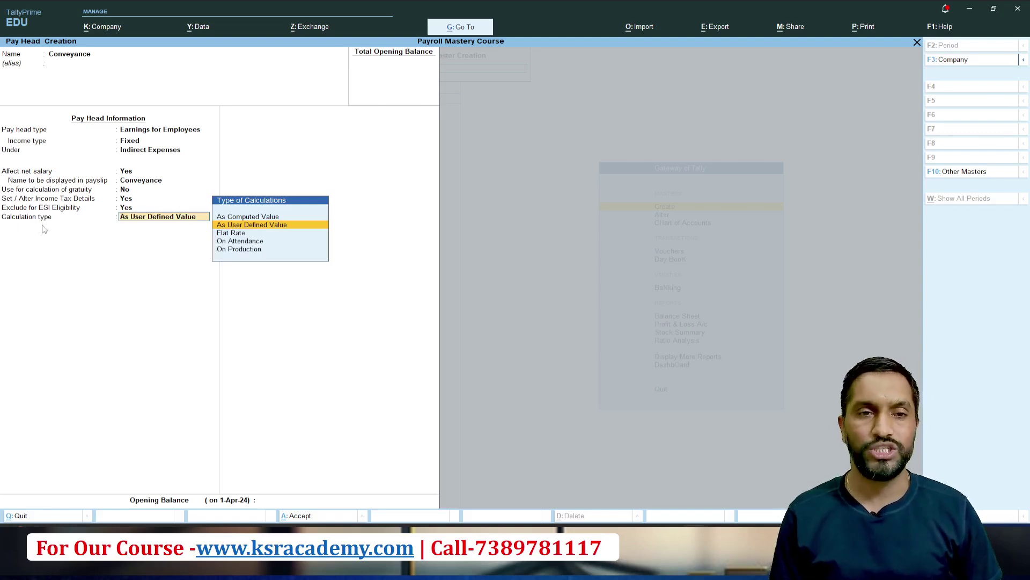
Step: Set Conveyance's calculation type to Flat Rate with a calculation period of Months
left_click(232, 234)
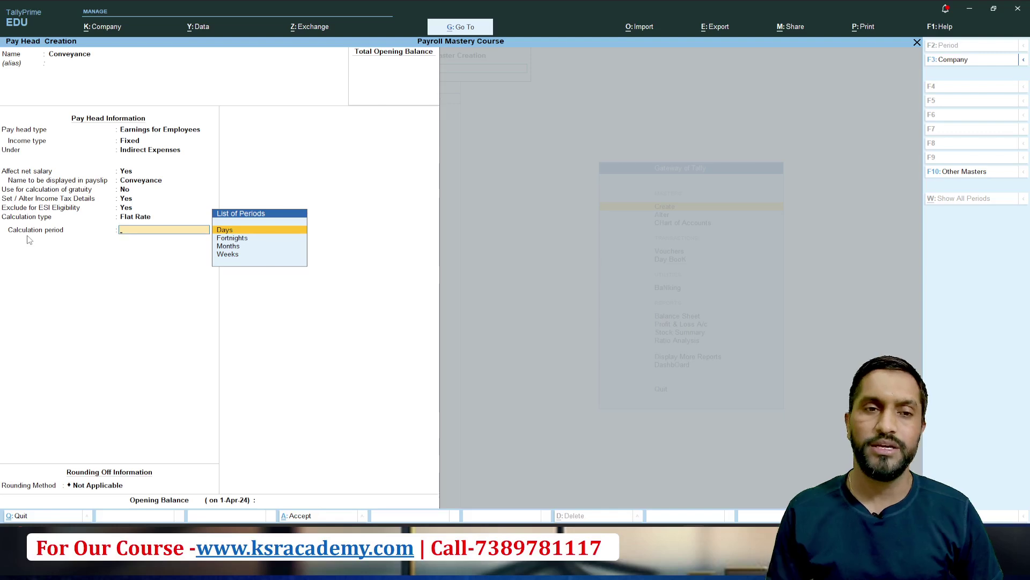
key("Down")
key("Down")
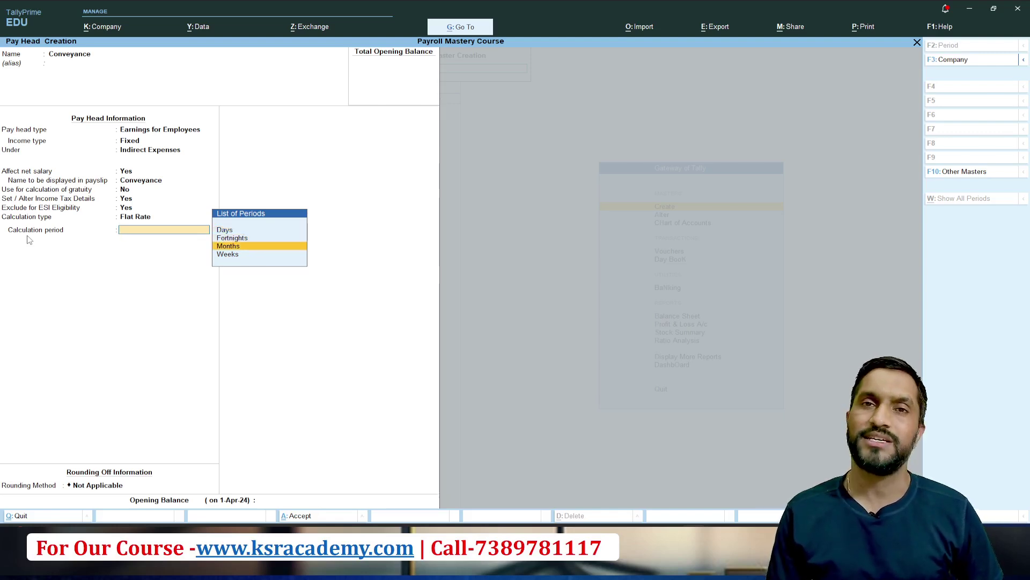
key("Return")
Step: Apply Normal Rounding with a limit of 1 to Conveyance and save the pay head without an opening balance
key("Down")
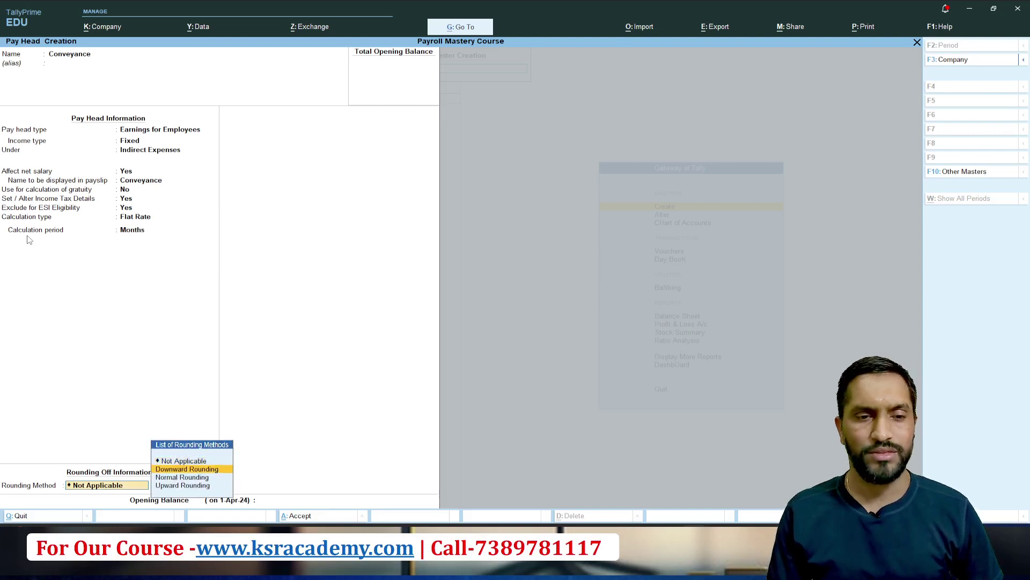
key("Return")
type("1")
key("Return")
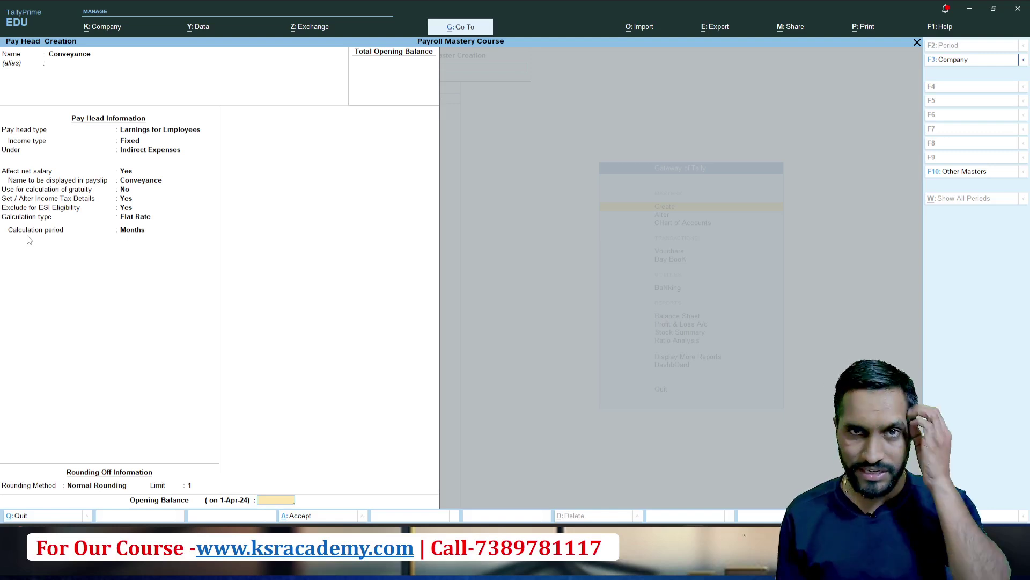
key("Return")
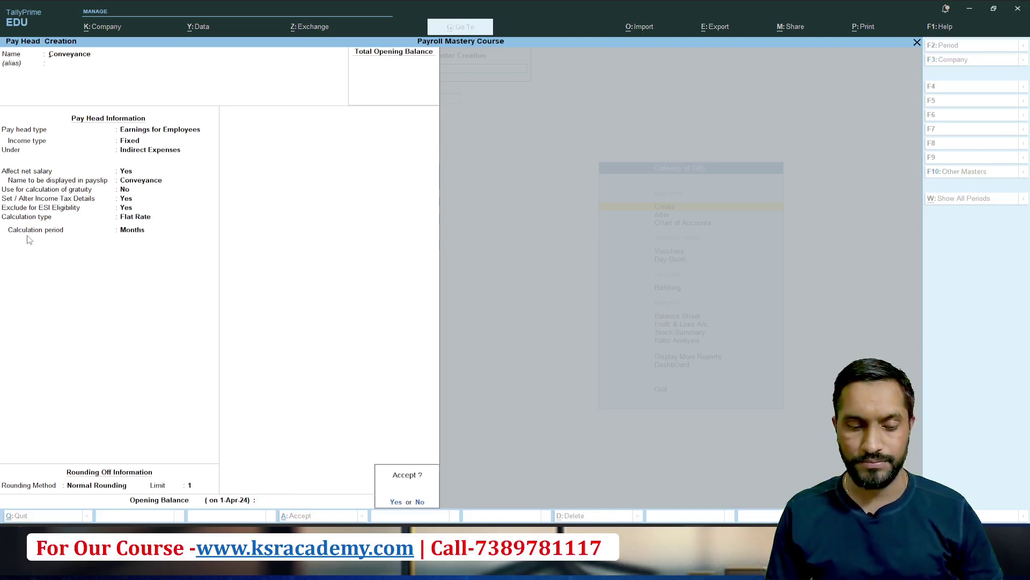
key("Return")
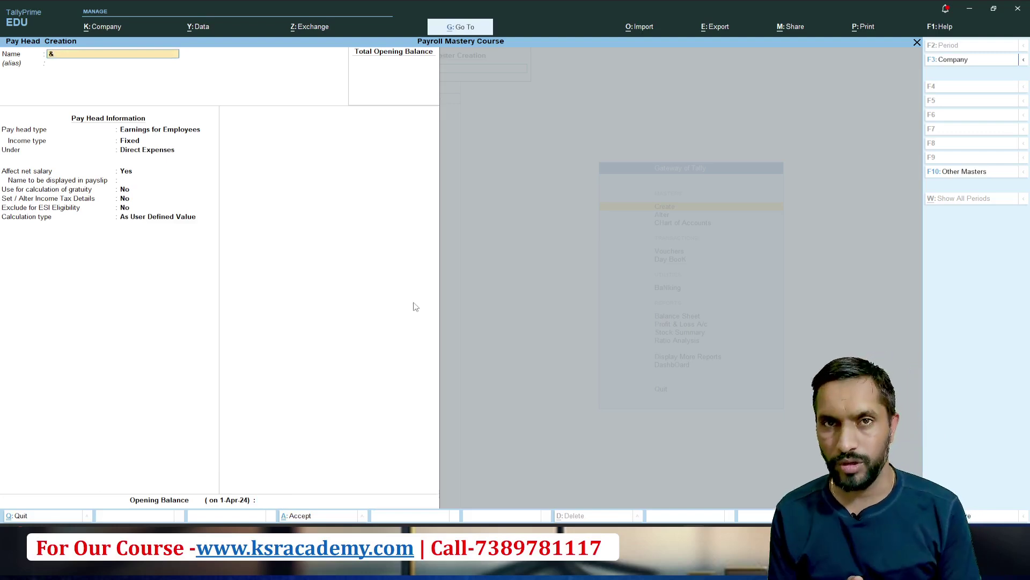
Step: Name the new pay head Overtime, leave its alias blank, and keep its type as Earnings for Employees
type("&Over")
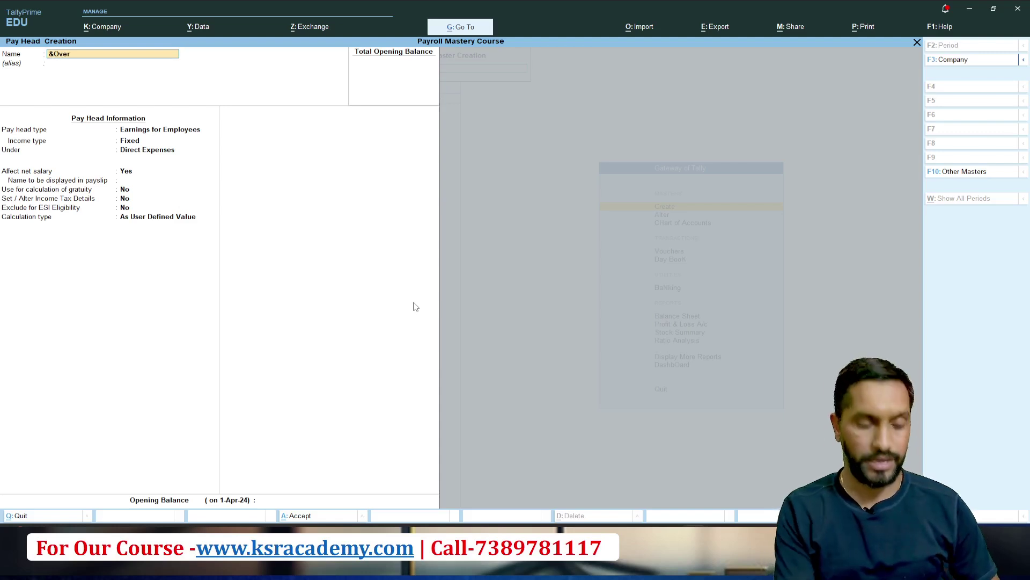
key("BackSpace")
key("BackSpace")
key("BackSpace")
key("BackSpace")
type("Obv")
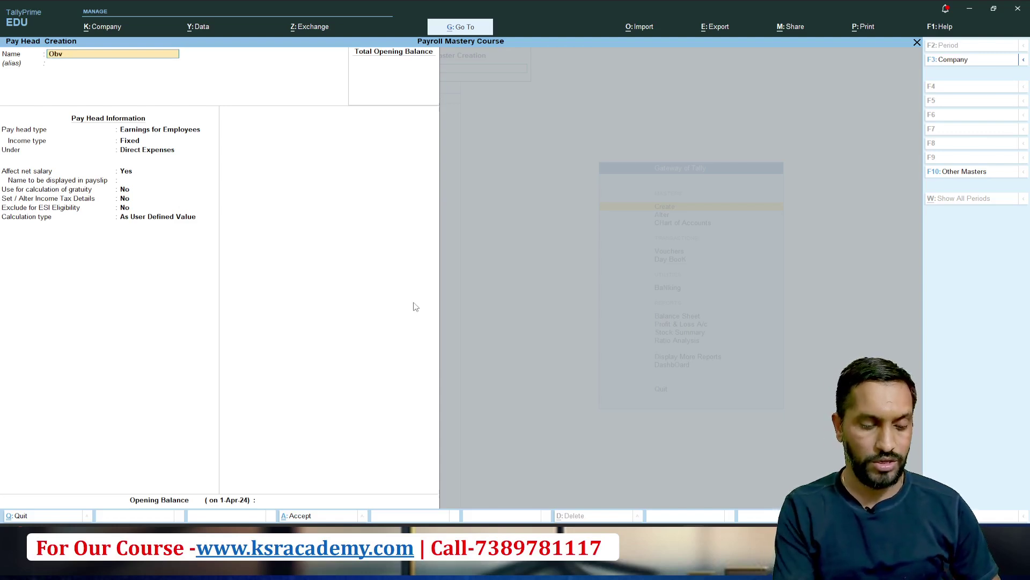
key("BackSpace")
type("ver")
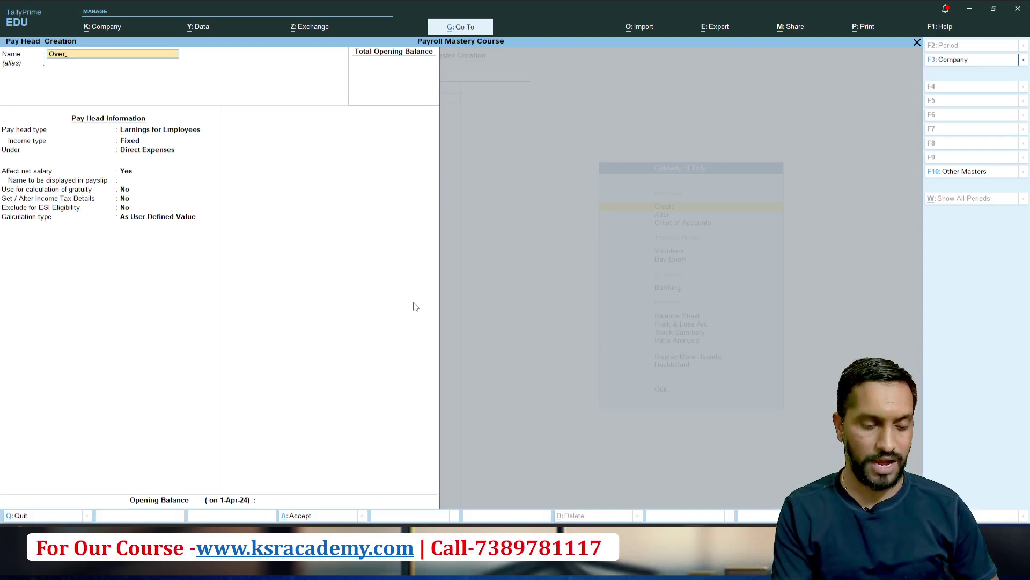
type("timew")
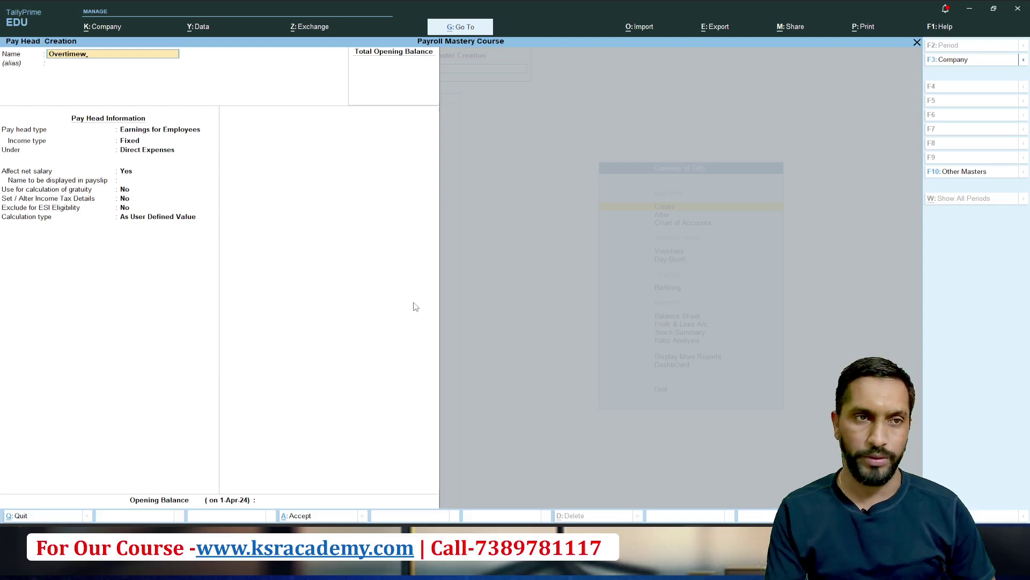
key("BackSpace")
key("Return")
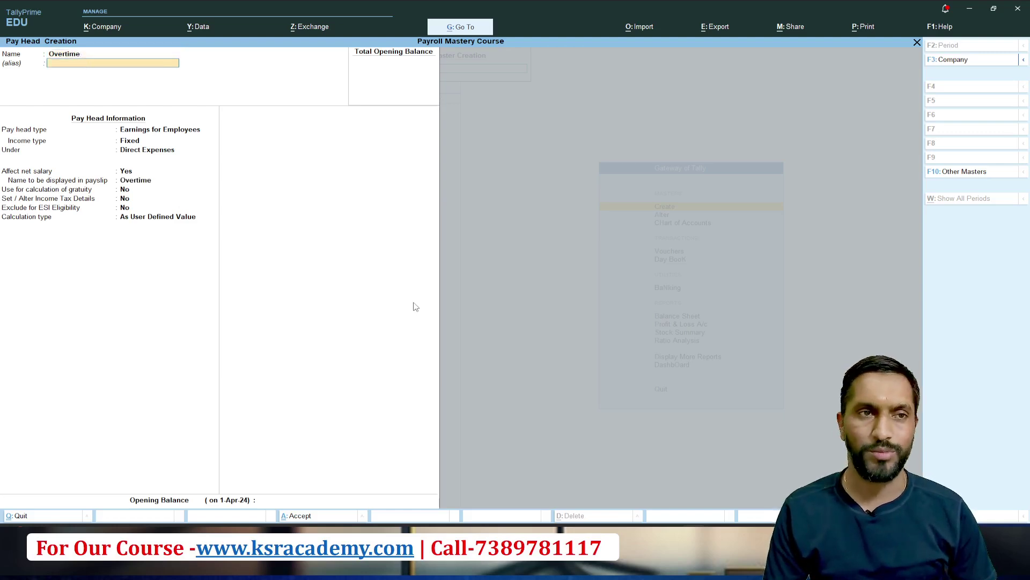
key("Return")
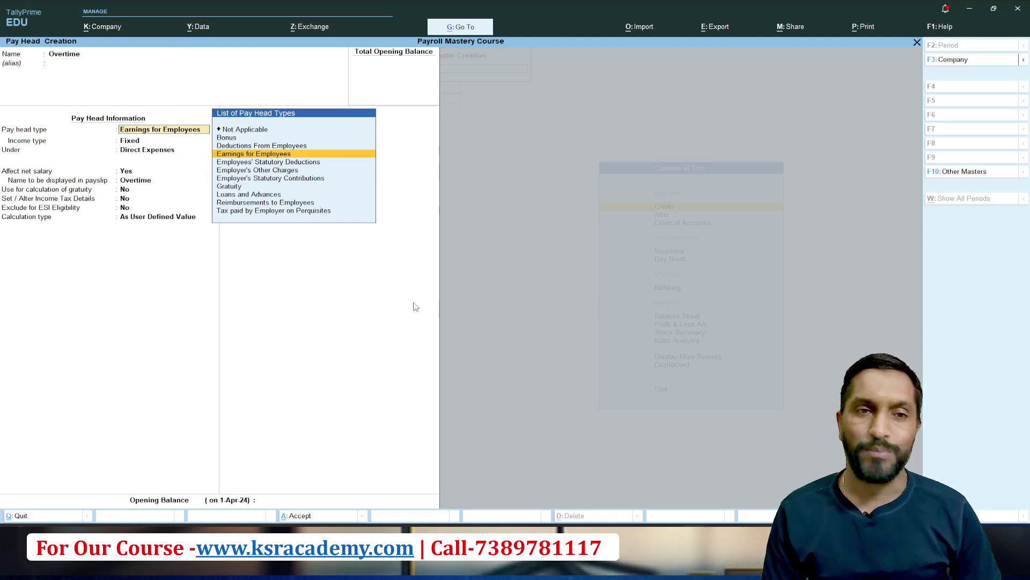
key("Return")
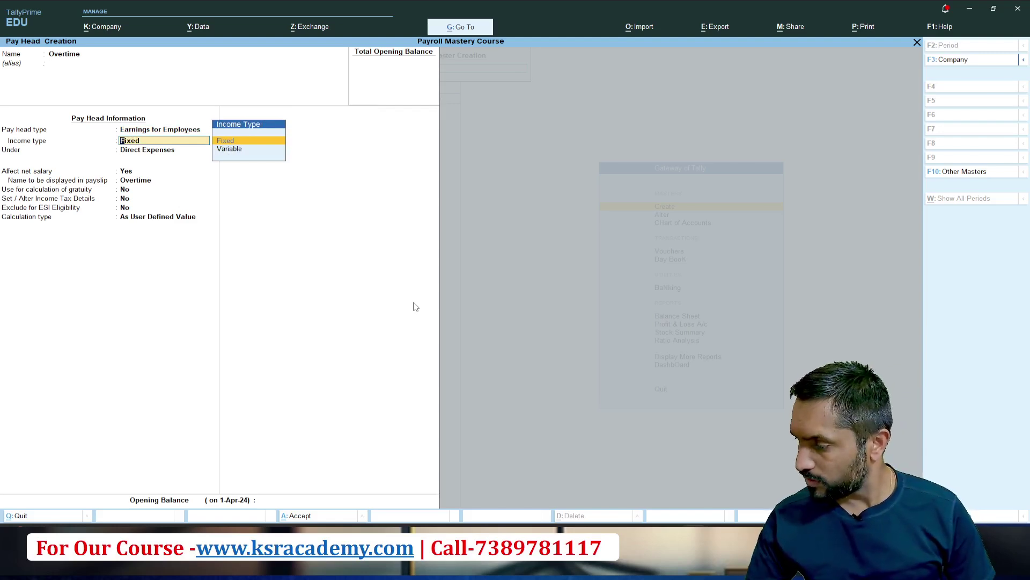
Step: Check the Overtime slide in the PowerPoint payroll notes, and in TallyPrime set the income type to Fixed under Indirect Expenses
key("BackSpace")
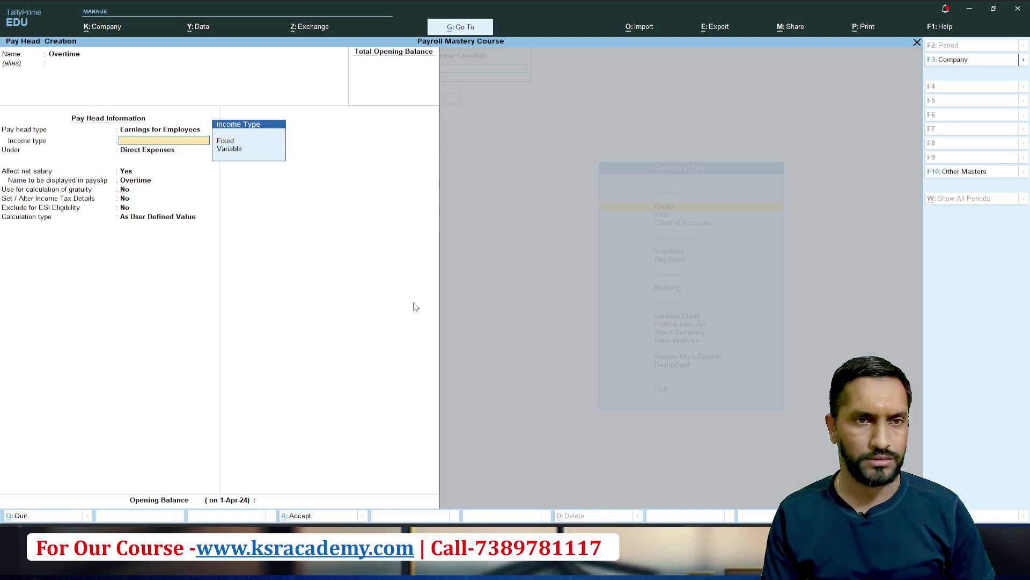
key("alt+Tab")
key("alt+Tab")
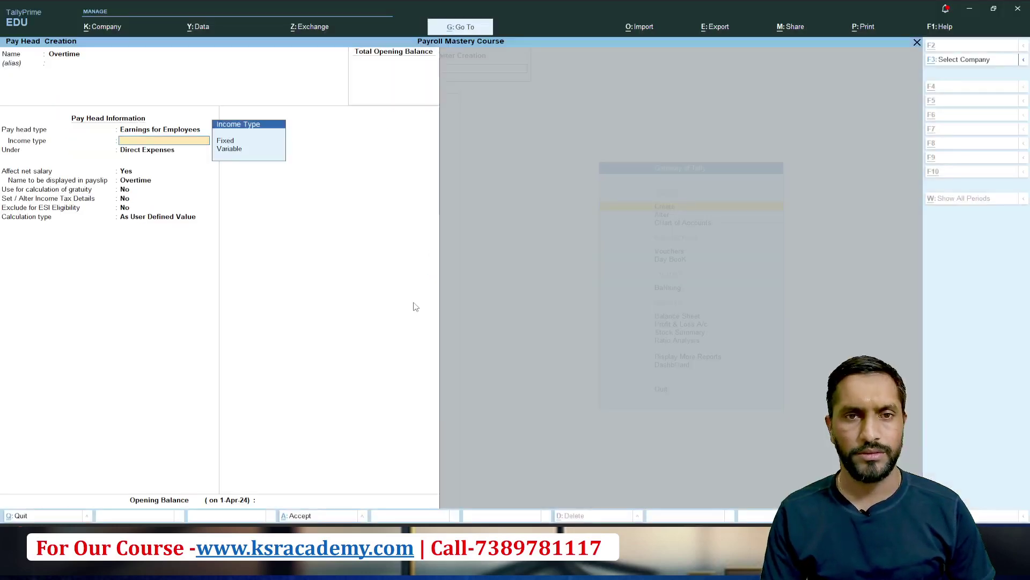
key("alt+Tab")
key("alt+Tab")
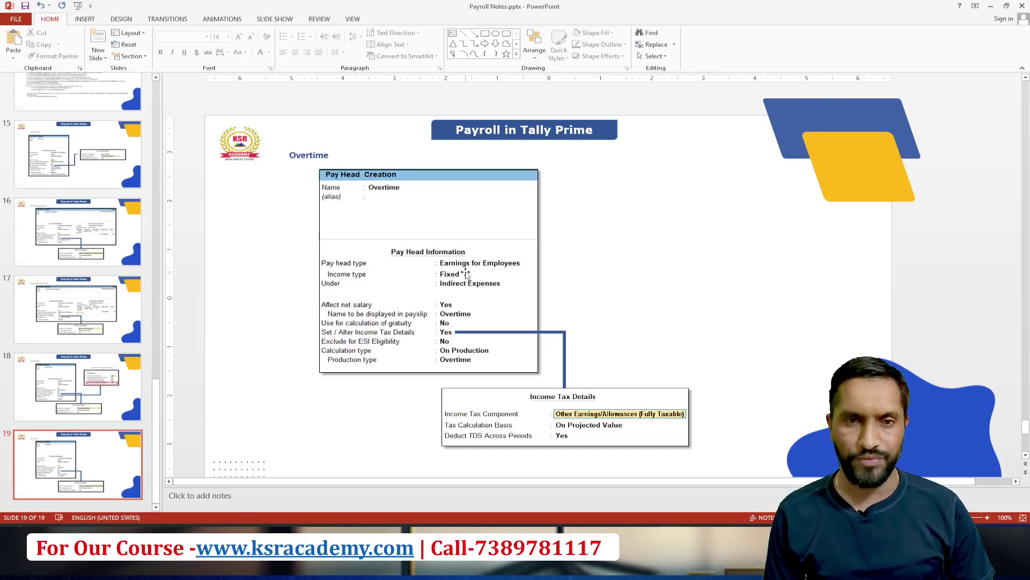
key("alt+Tab")
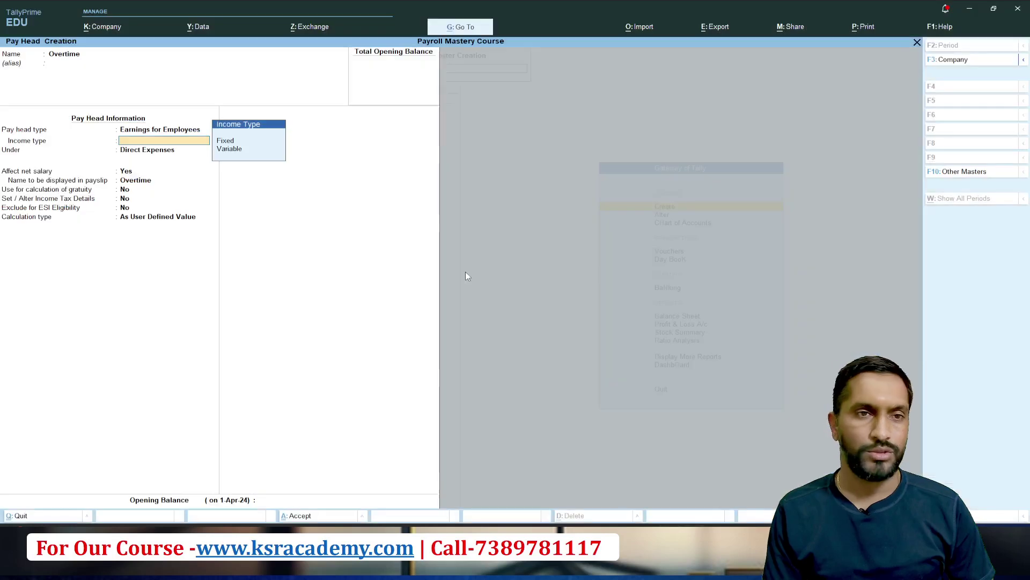
key("Return")
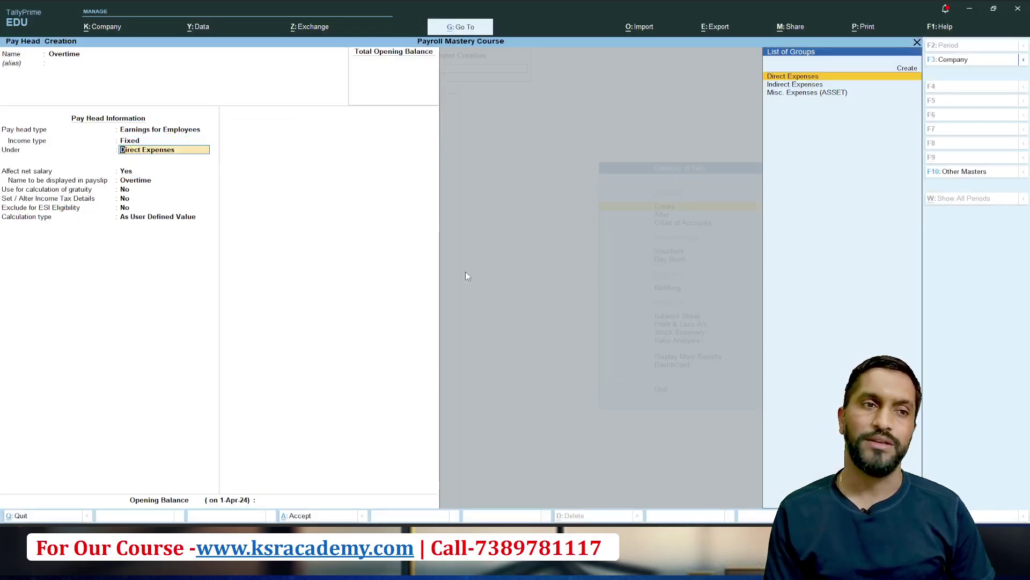
key("Down")
key("Return")
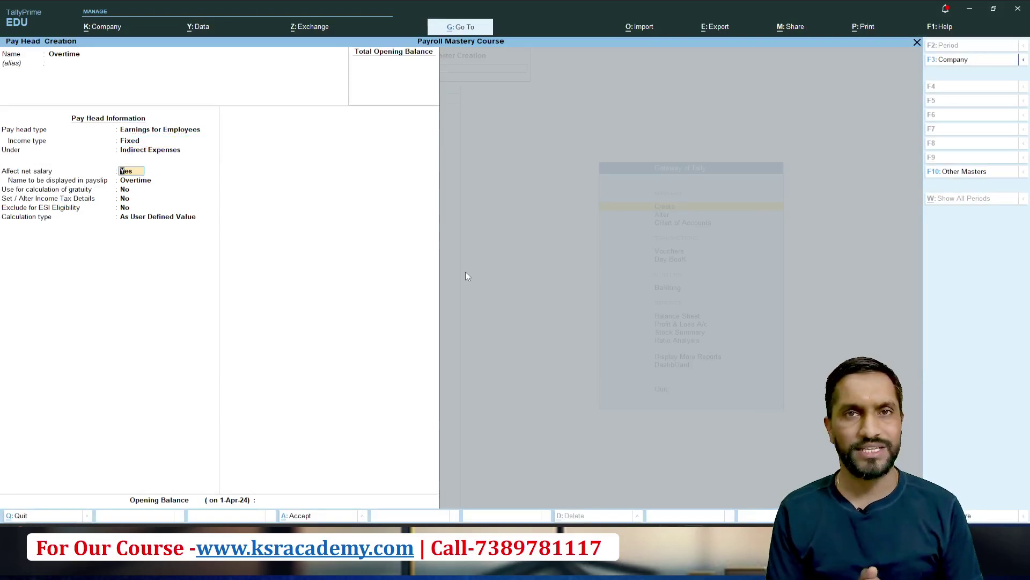
Step: Keep Overtime affecting net salary under its own payslip name, with use for gratuity calculation left at No
key("Return")
key("Return")
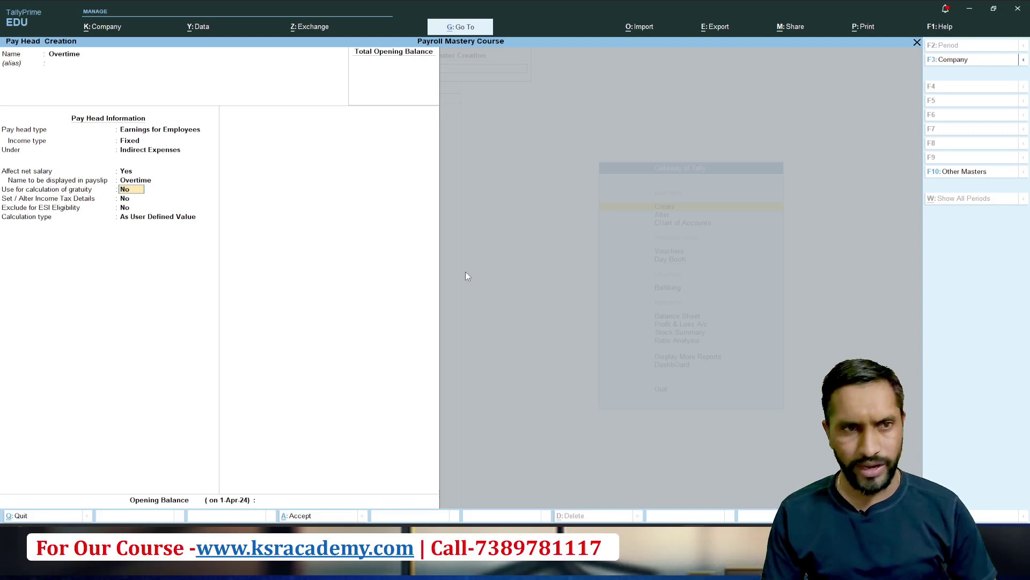
key("Return")
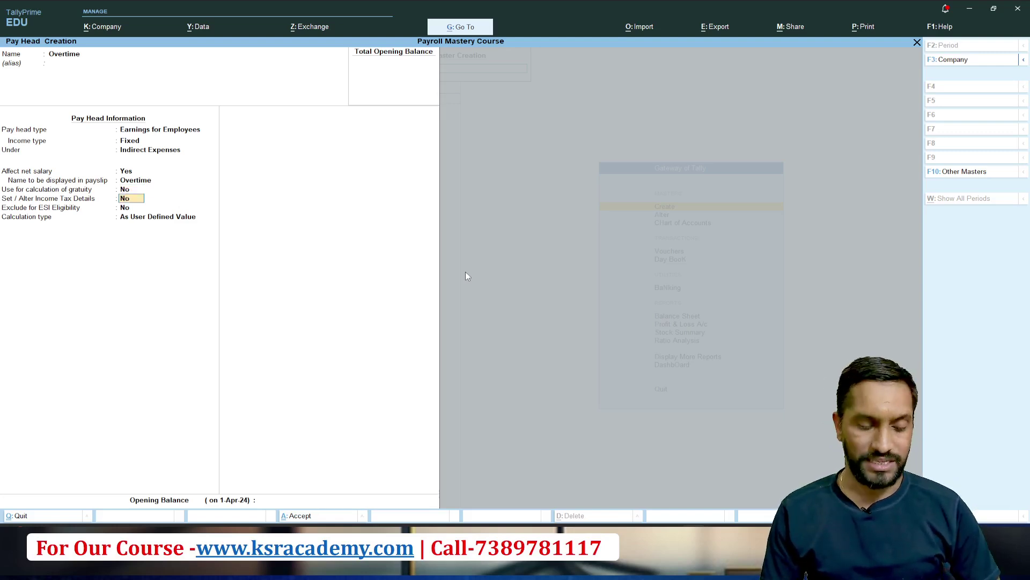
Step: Enable income tax details for Overtime, using Other Earnings/Allowances (Fully Taxable), On Actual Value, and TDS deducted across periods
key("y")
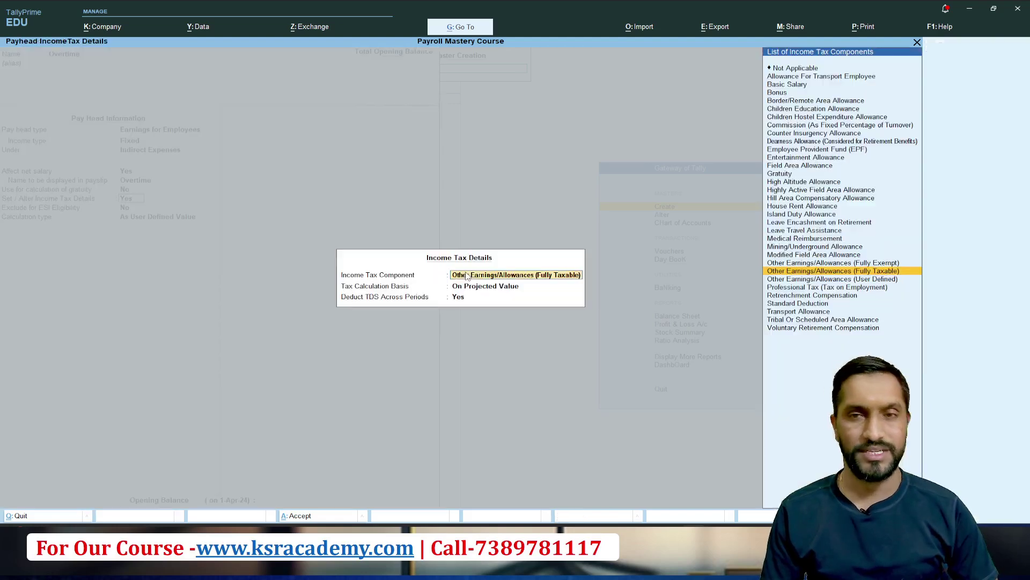
left_click(831, 275)
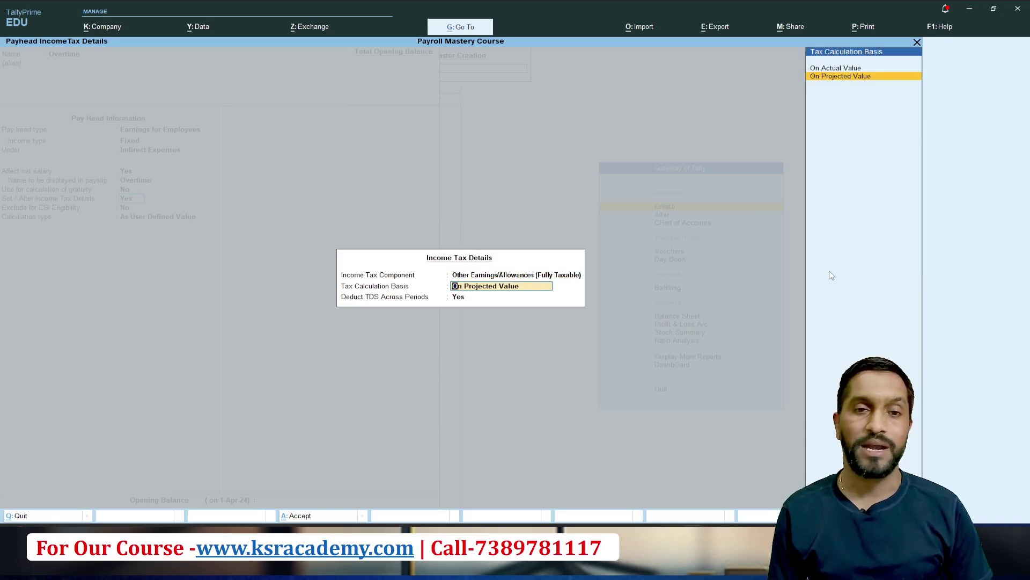
left_click(836, 69)
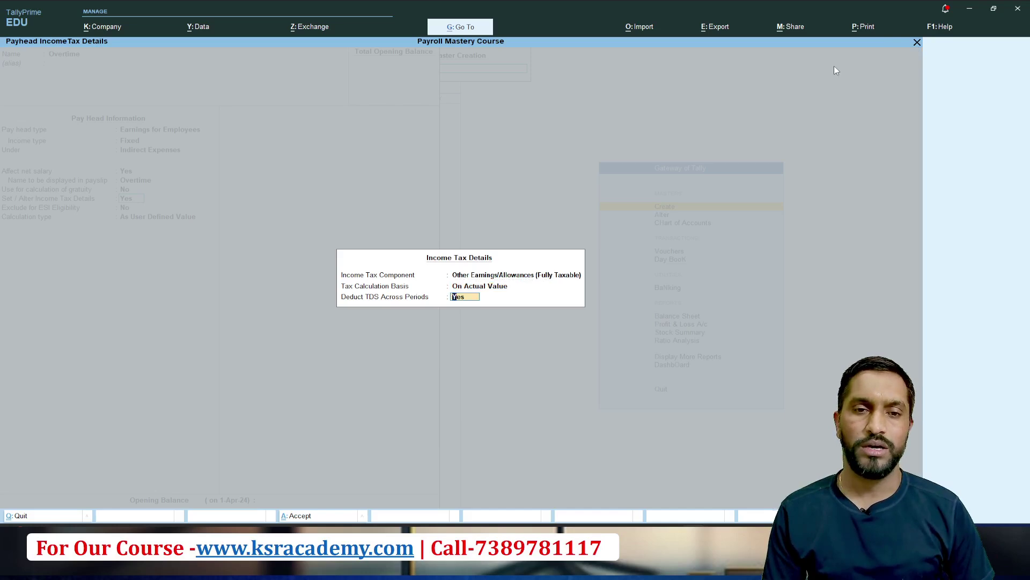
key("Return")
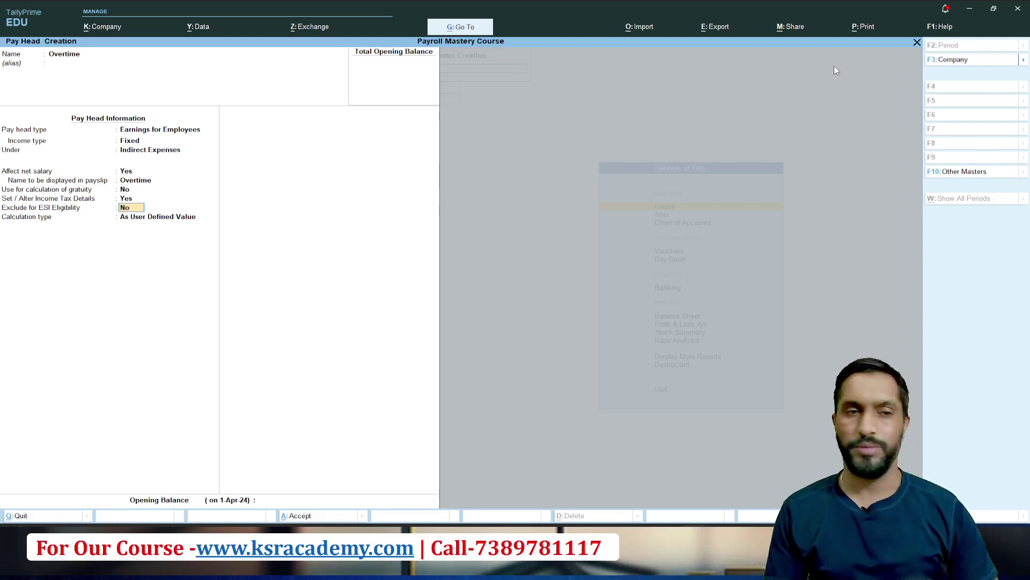
Step: Leave Overtime's ESI eligibility exclusion at No and calculate it On Production with the Overtime production type
key("Return")
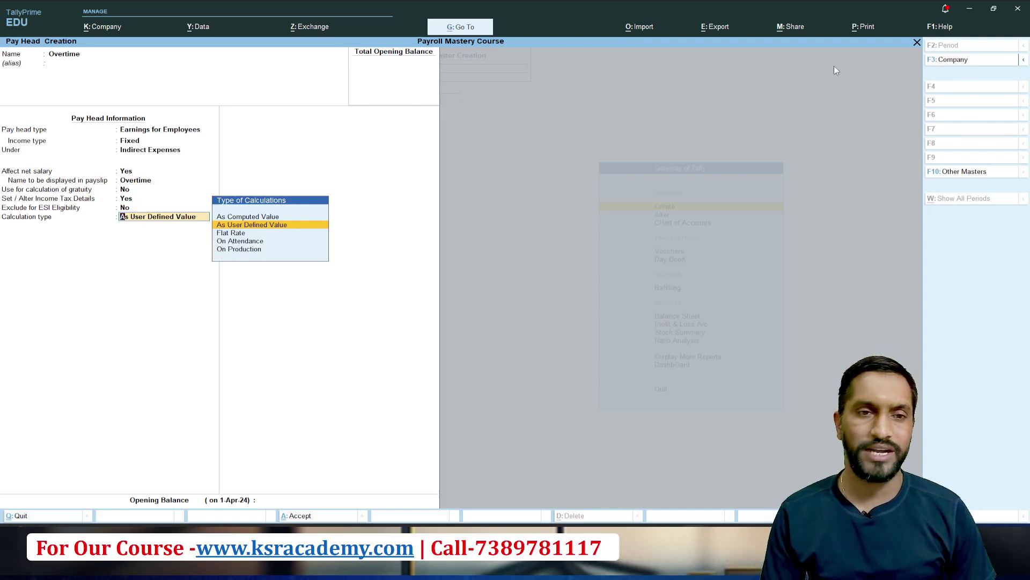
key("Down")
key("Down")
key("Down")
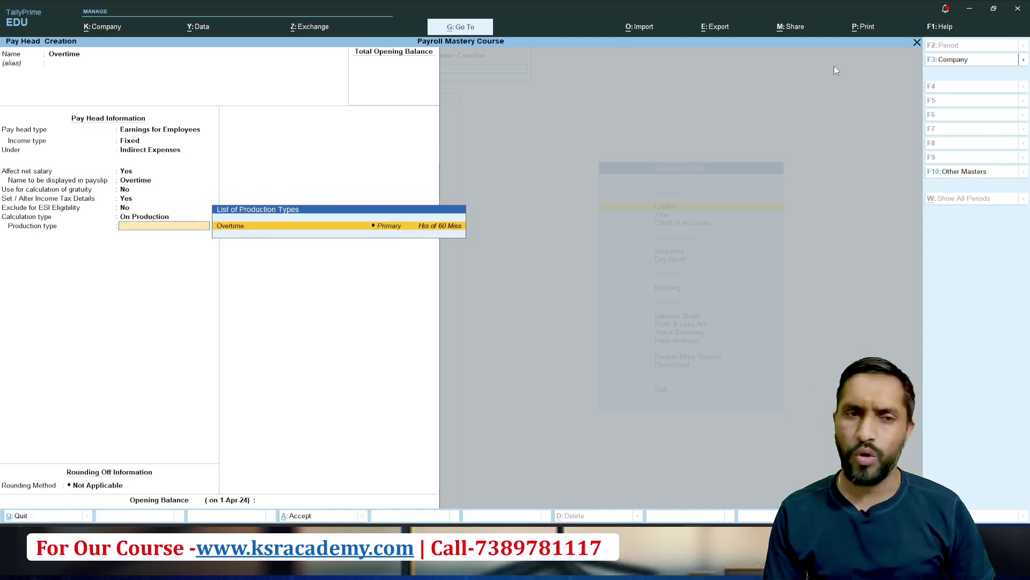
key("Return")
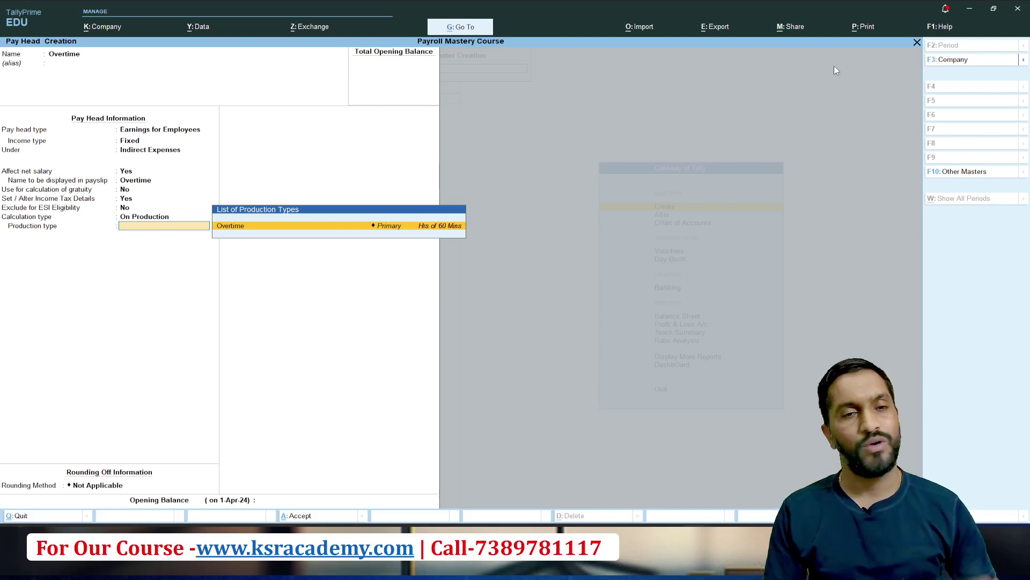
key("Return")
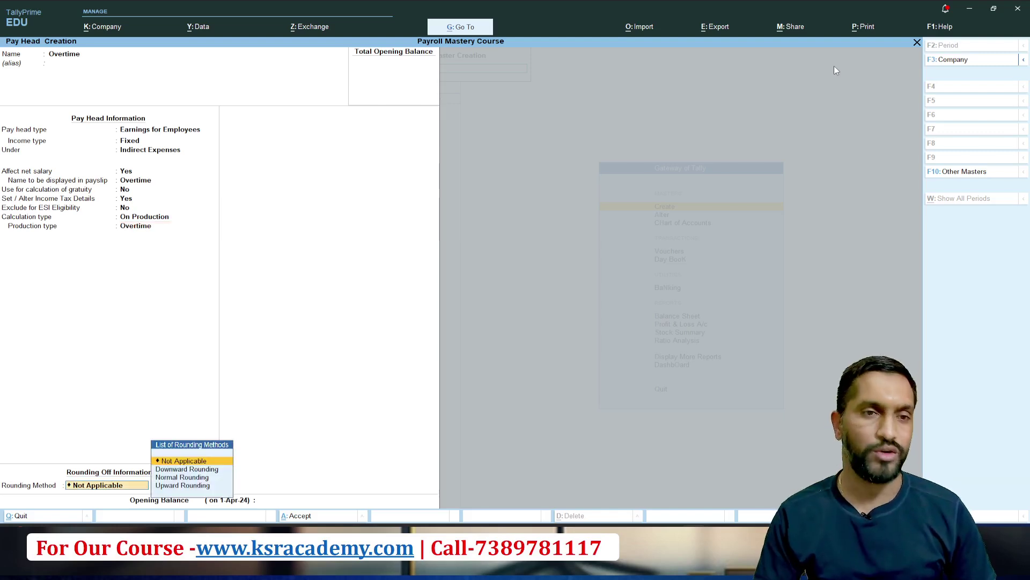
Step: Apply Normal Rounding with a limit of 1 to Overtime and save the pay head without an opening balance
key("Down")
key("Down")
key("Return")
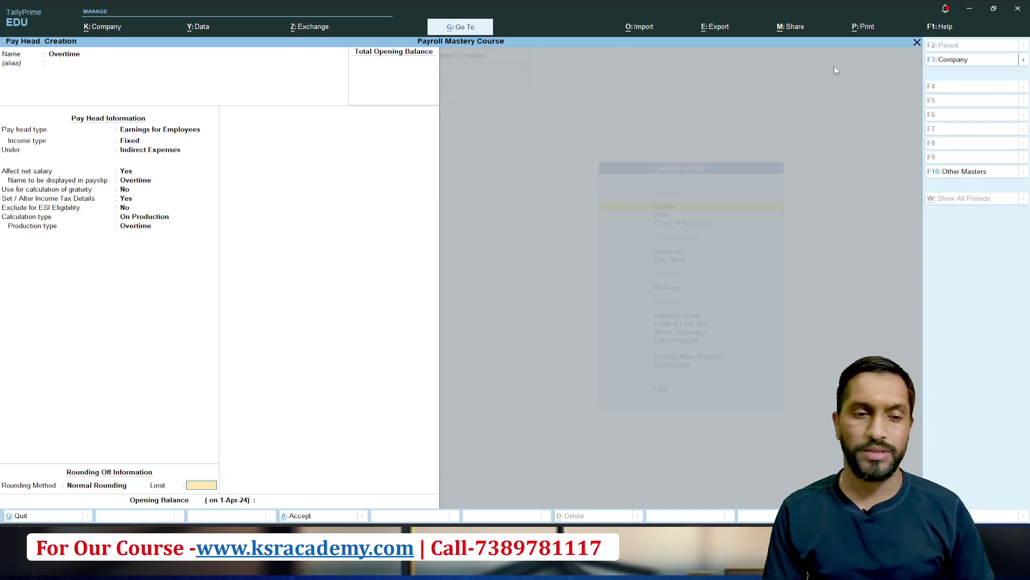
type("1")
key("Return")
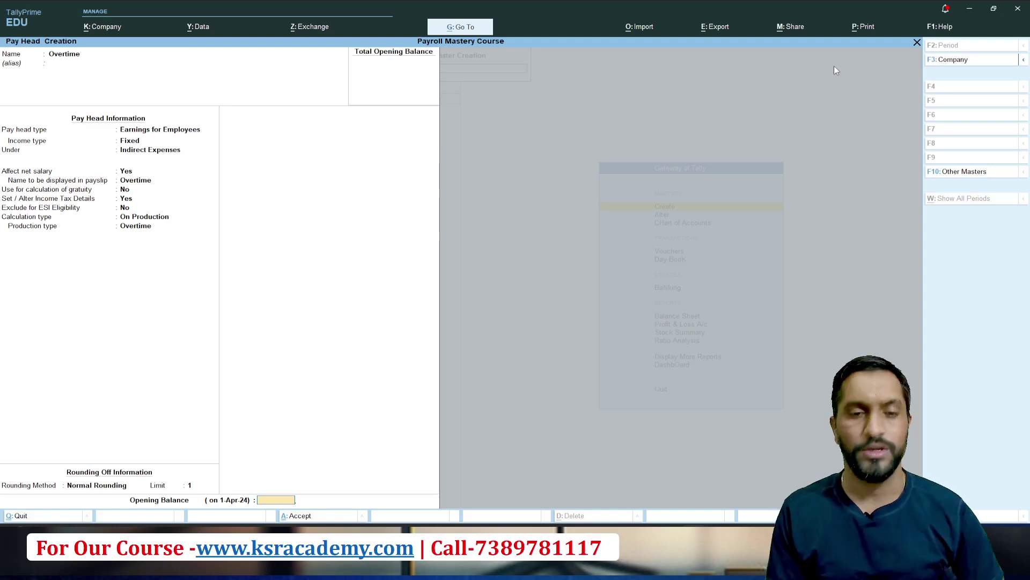
key("Return")
key("Return")
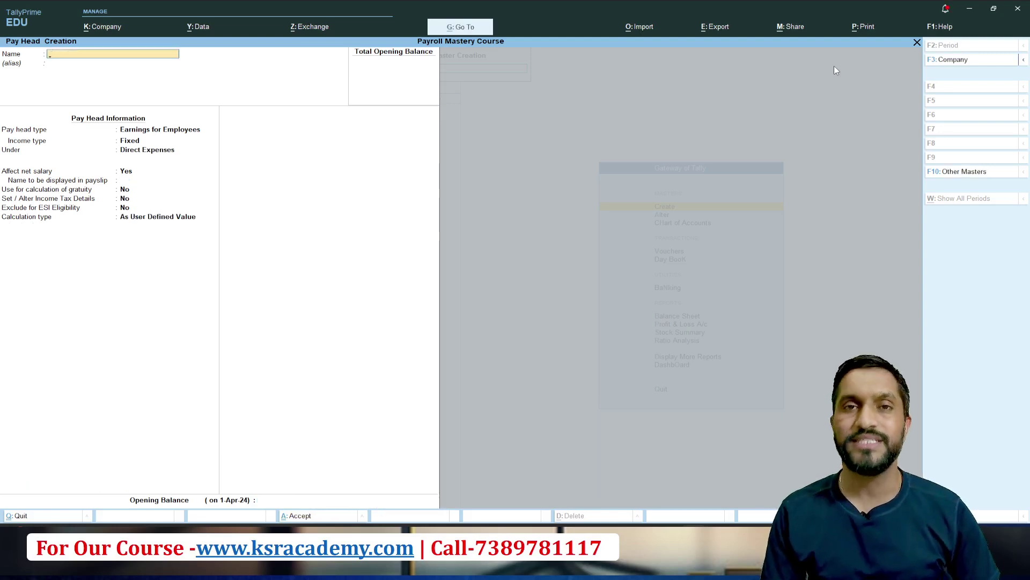